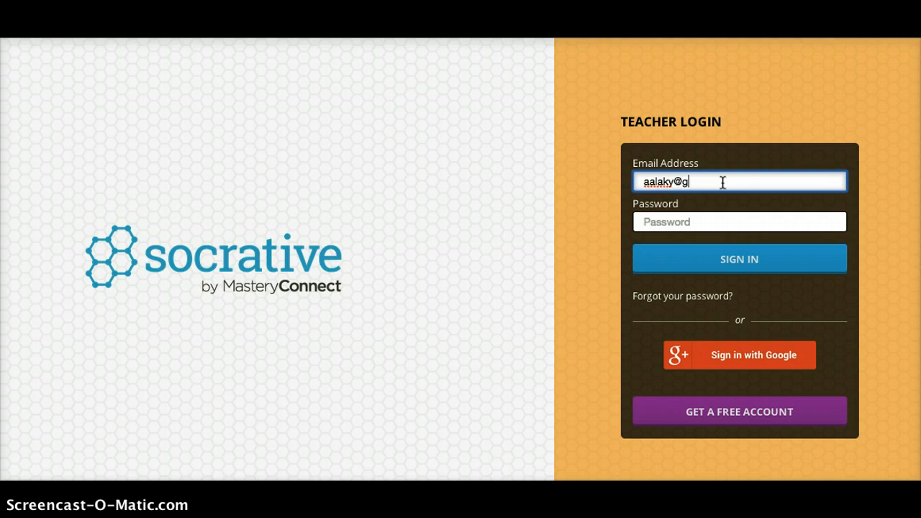
# Sign in to the teacher account by completing the email address and entering the account password.
pyautogui.write('m')
pyautogui.press('BackSpace')
pyautogui.write('ail')
pyautogui.press('BackSpace')
pyautogui.press('BackSpace')
pyautogui.press('BackSpace')
pyautogui.write('mail.com')
pyautogui.press('Tab')
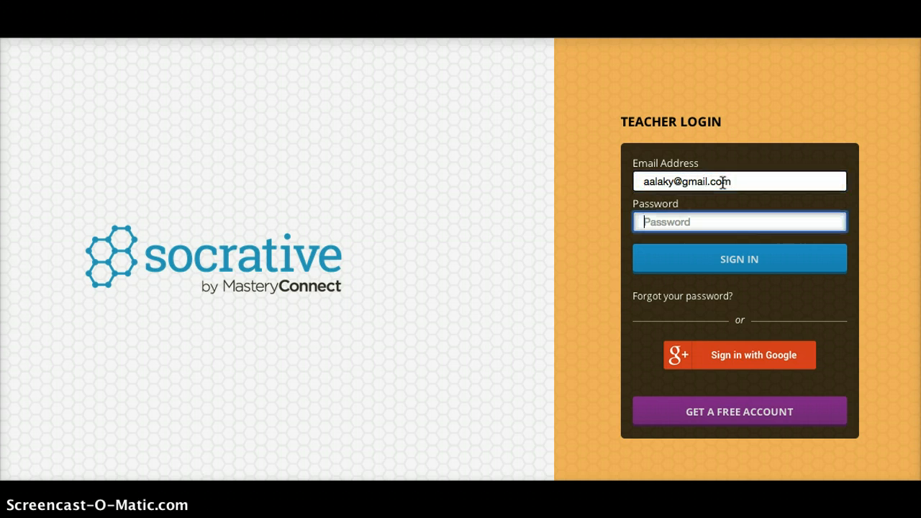
pyautogui.write('********')
pyautogui.press('Return')
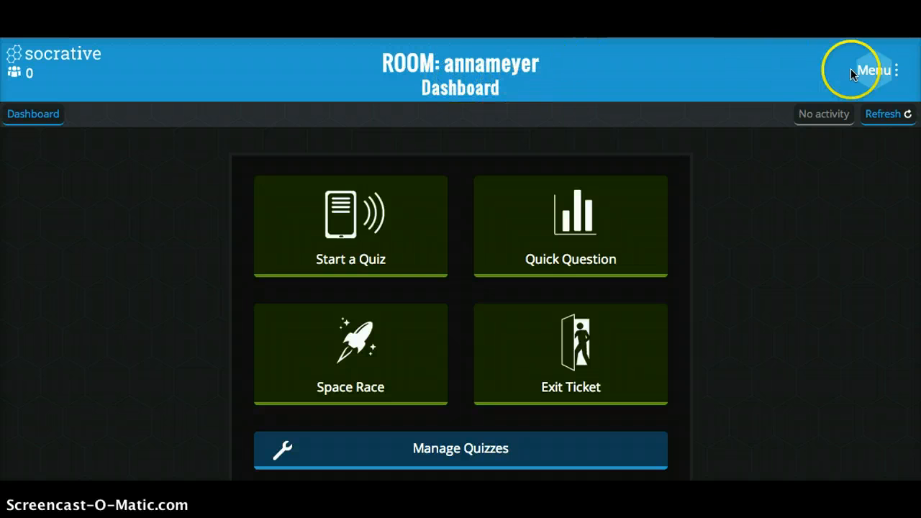
# Open the account profile, review its room name, country, organization and role fields, and save it.
pyautogui.click(884, 78)
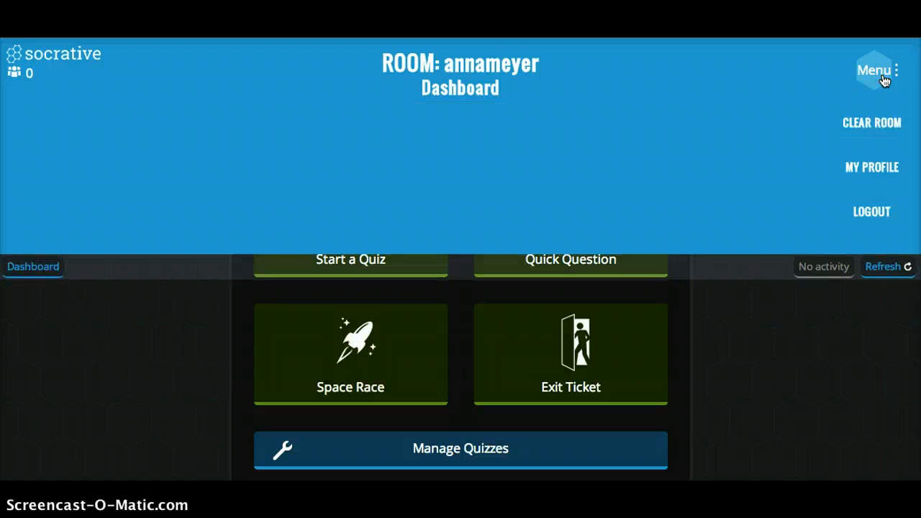
pyautogui.click(875, 167)
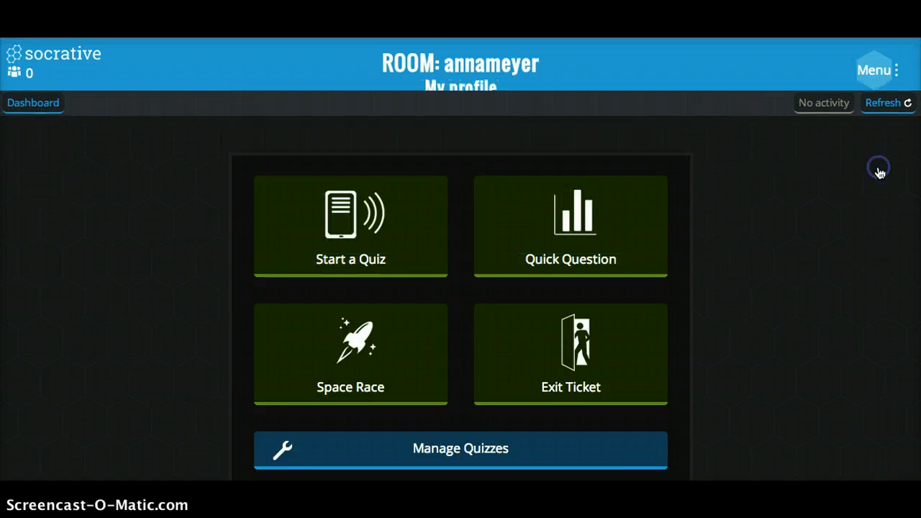
pyautogui.scroll(-3, 453, 326)
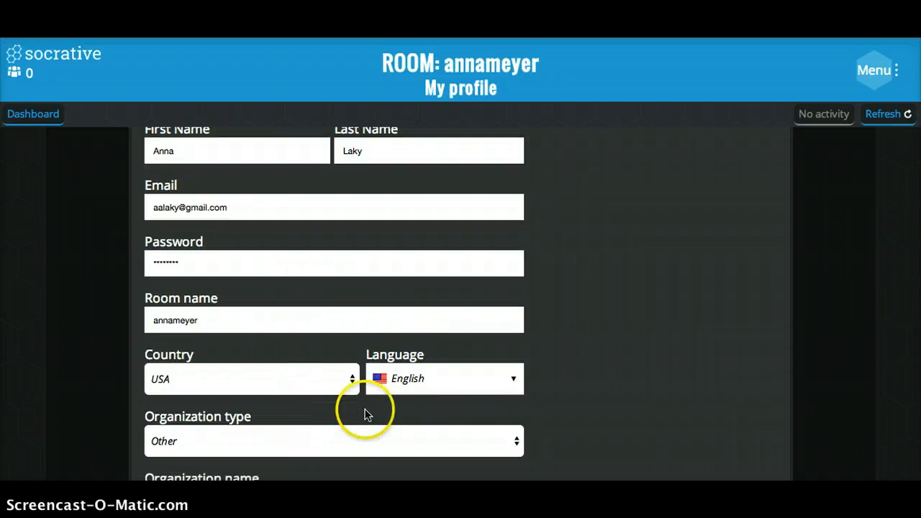
pyautogui.scroll(-2, 386, 400)
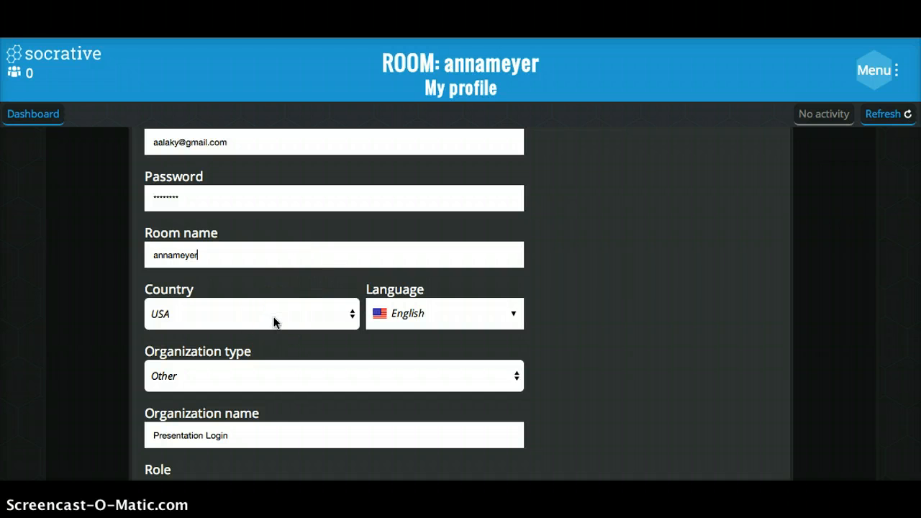
pyautogui.scroll(-3, 263, 380)
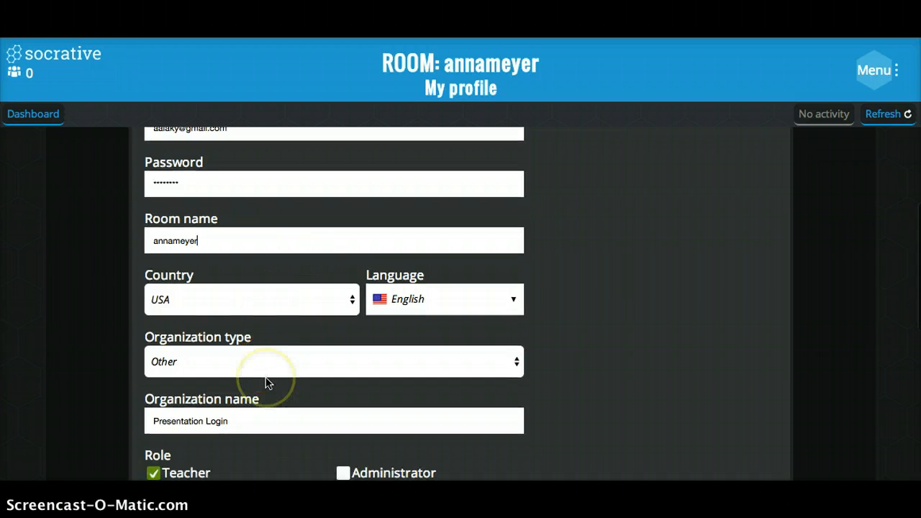
pyautogui.scroll(-2, 265, 382)
pyautogui.click(278, 413)
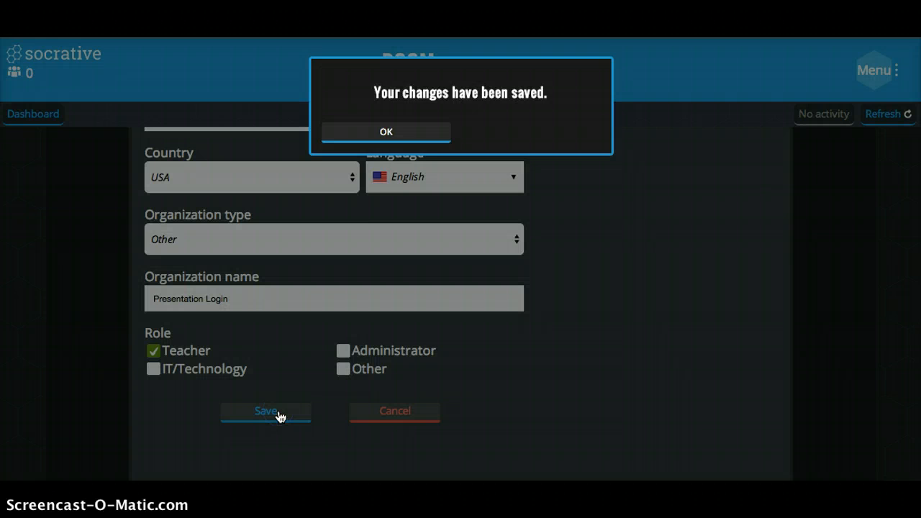
pyautogui.click(399, 137)
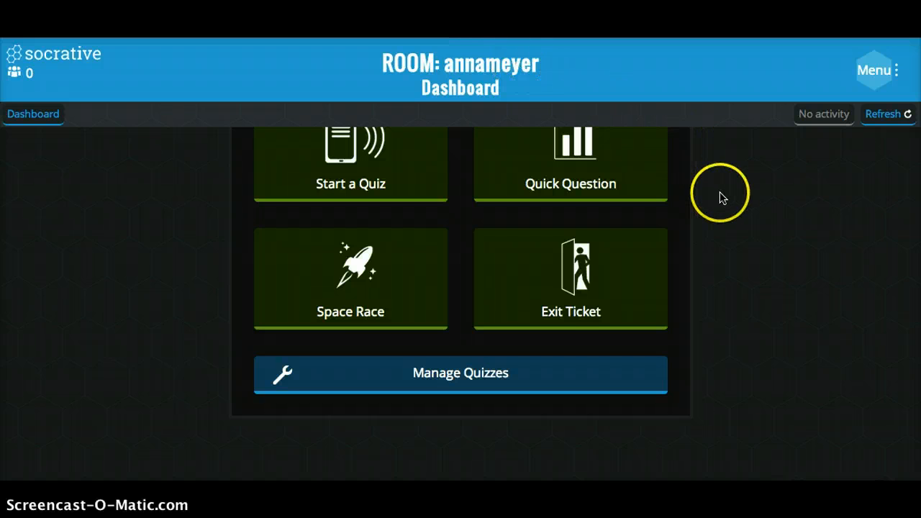
# Create a new quiz from the quiz management area and name it "Sample Quiz".
pyautogui.scroll(2, 721, 196)
pyautogui.scroll(1, 722, 198)
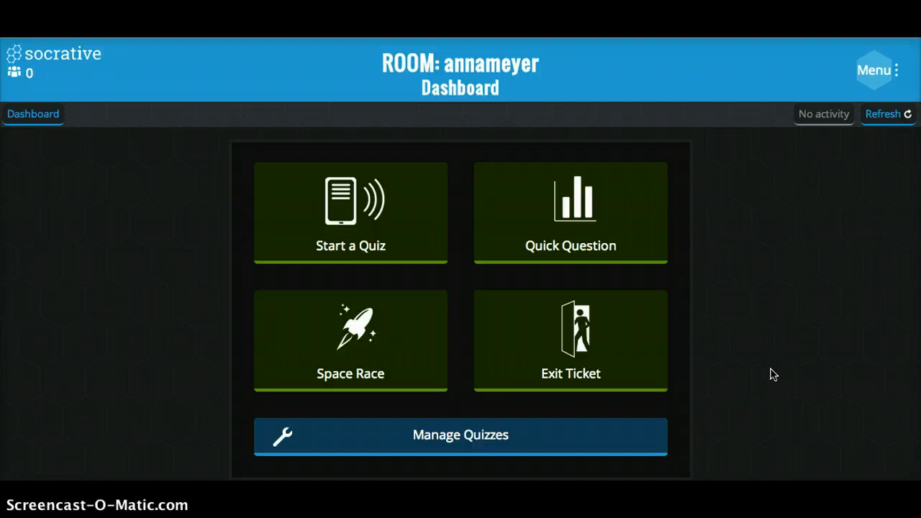
pyautogui.click(455, 441)
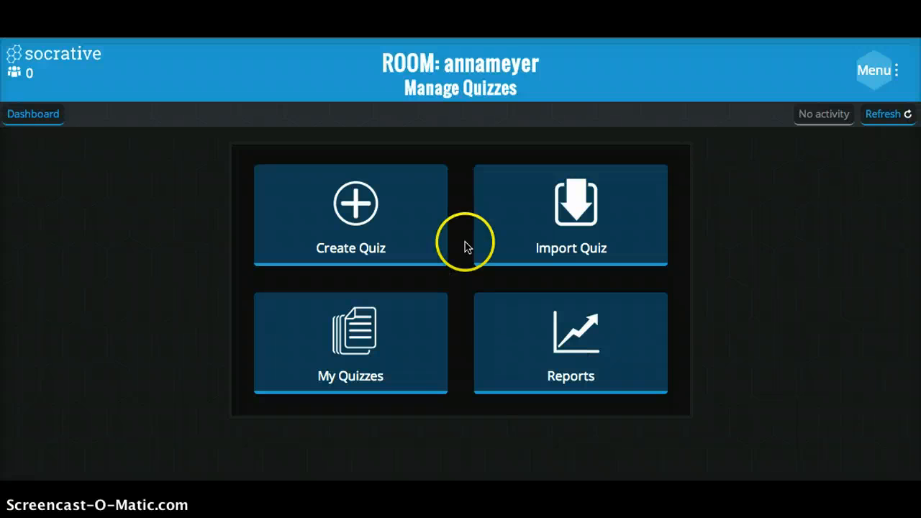
pyautogui.click(389, 209)
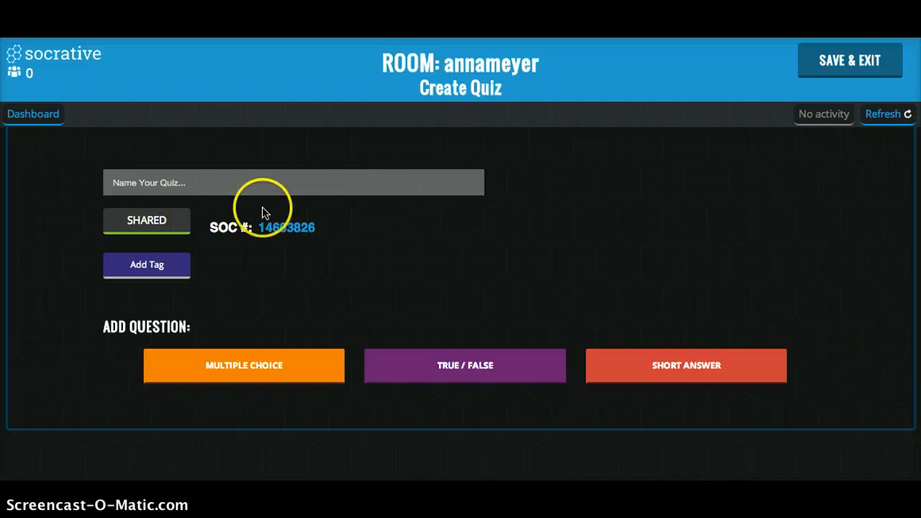
pyautogui.click(235, 183)
pyautogui.write('Sample')
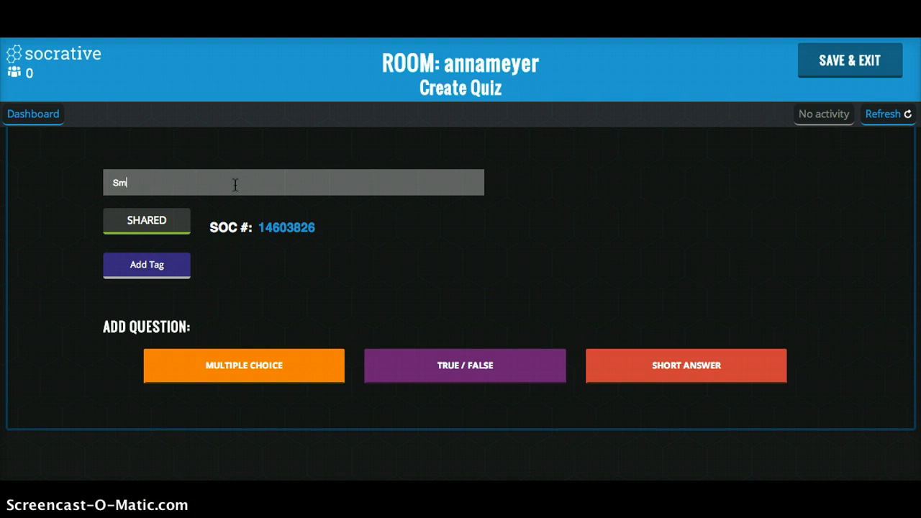
pyautogui.write(' Quiz')
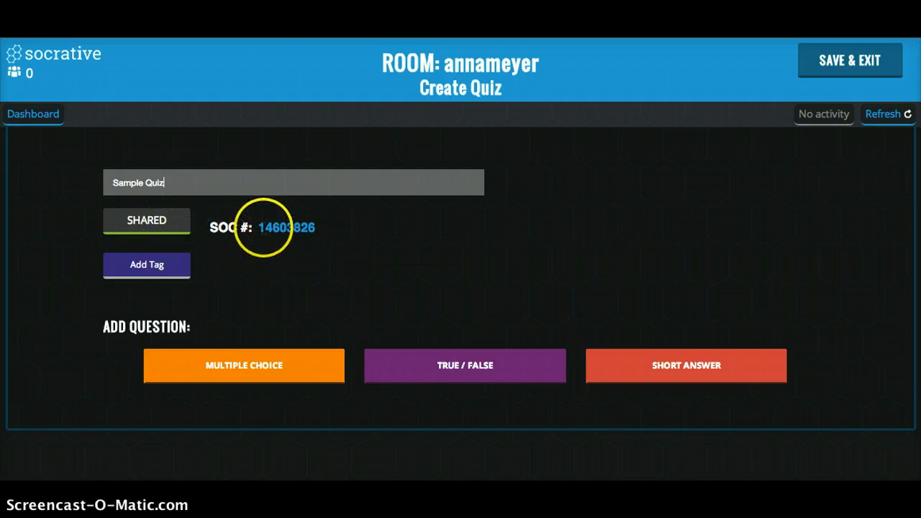
pyautogui.click(169, 230)
# Switch the quiz's sharing off and back on.
pyautogui.click(161, 254)
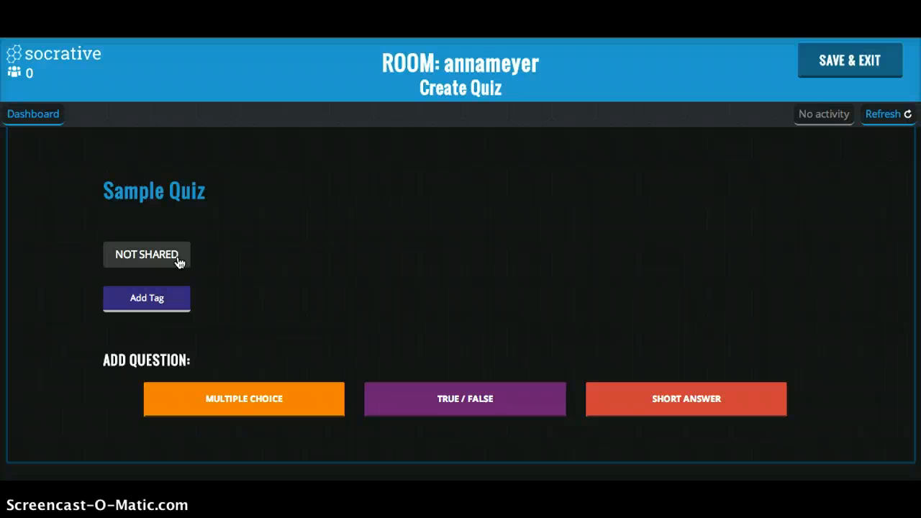
pyautogui.click(179, 263)
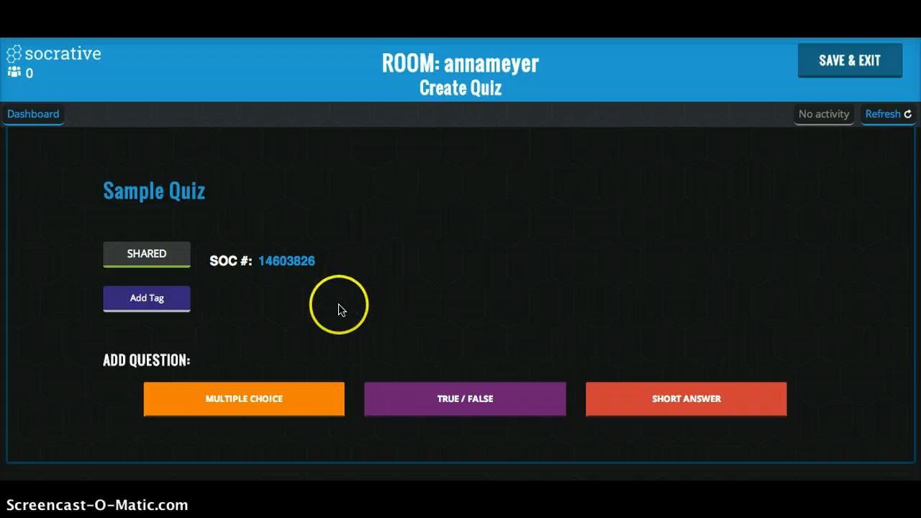
# View the Common Core tag options for the quiz and close them without adding a tag.
pyautogui.scroll(-1, 338, 308)
pyautogui.scroll(-1, 339, 309)
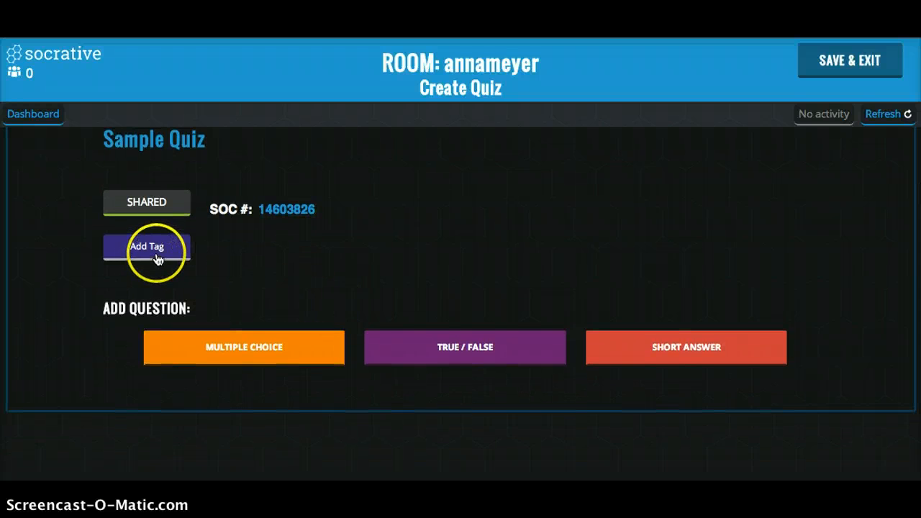
pyautogui.click(157, 259)
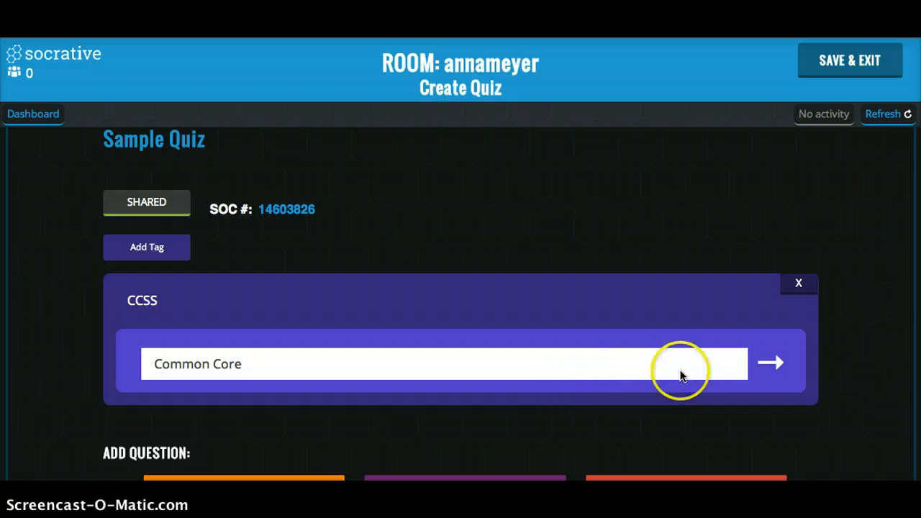
pyautogui.click(801, 282)
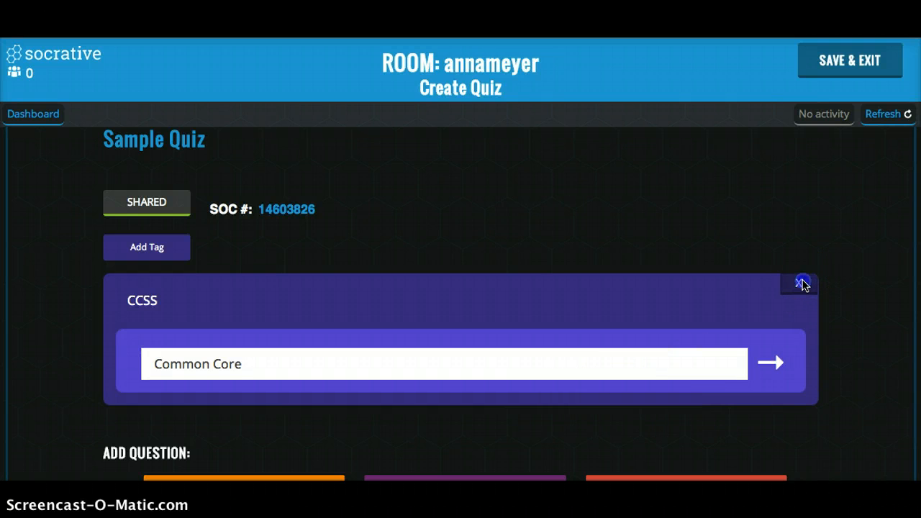
pyautogui.click(800, 283)
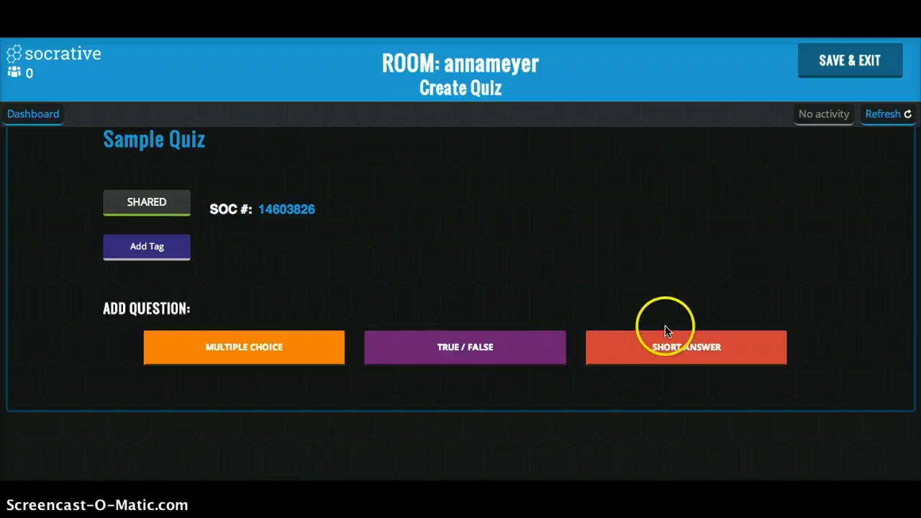
# Add a multiple choice question to the quiz and open its question text for editing.
pyautogui.click(285, 350)
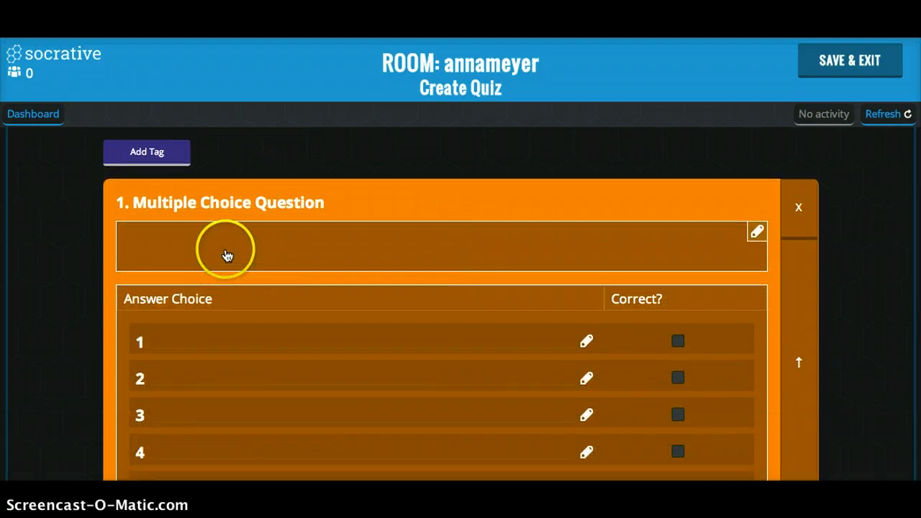
pyautogui.click(220, 249)
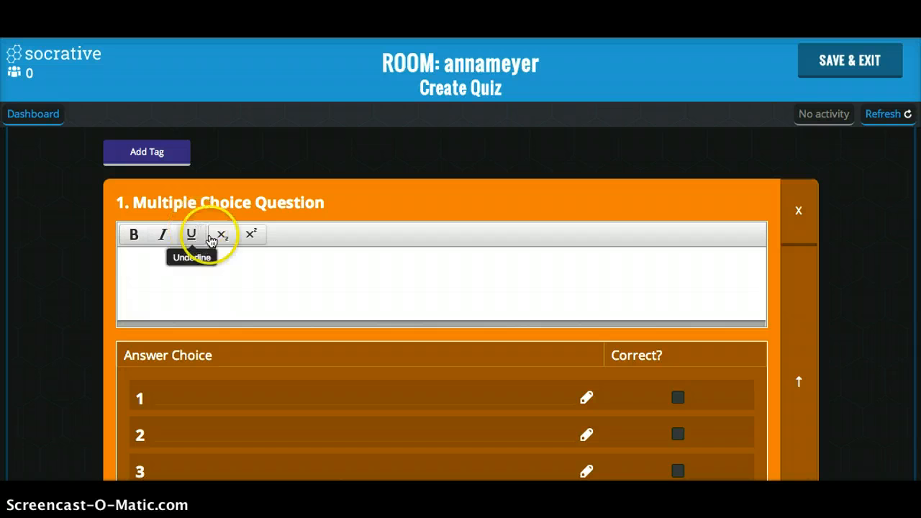
pyautogui.click(266, 240)
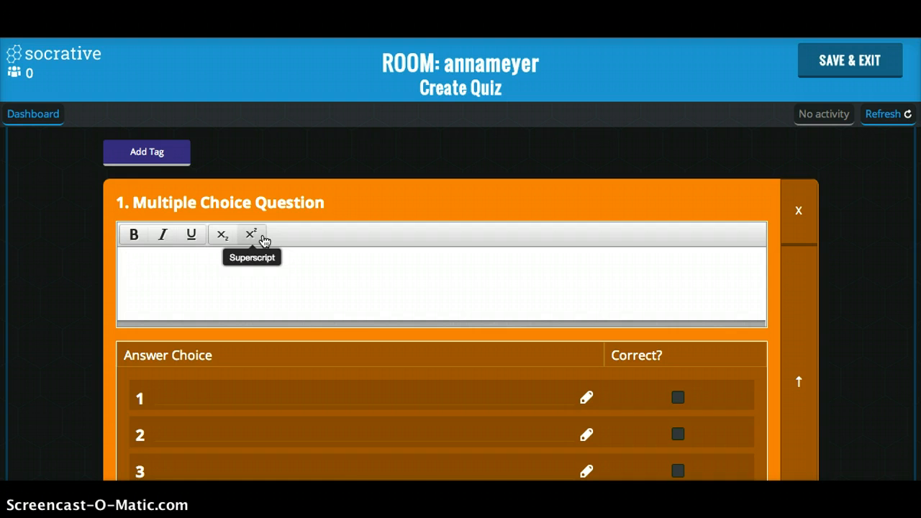
pyautogui.click(225, 270)
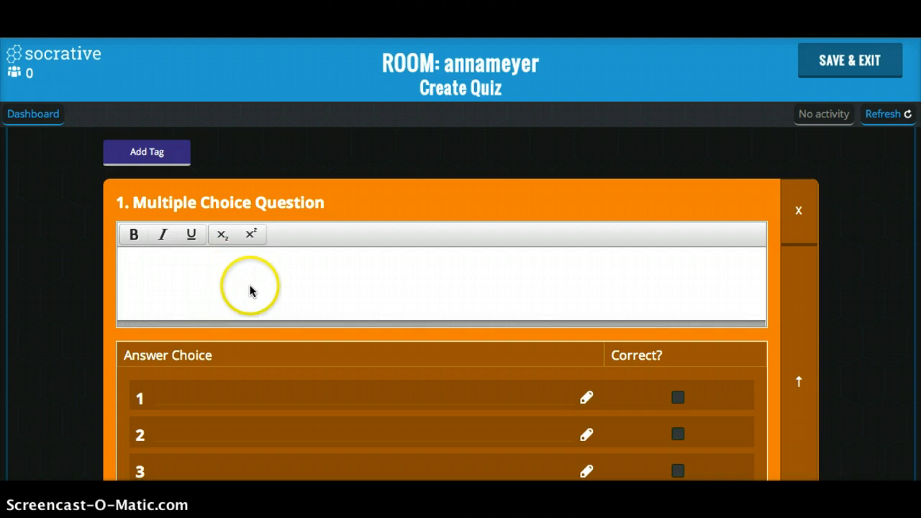
# Examine the question's answer choices and the text formatting options of the first answer.
pyautogui.scroll(-1, 250, 288)
pyautogui.scroll(-4, 250, 289)
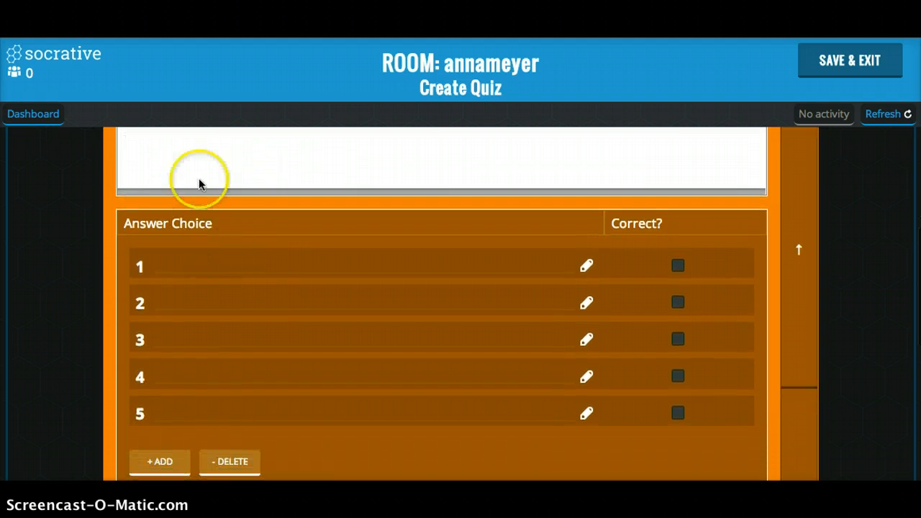
pyautogui.scroll(-2, 181, 266)
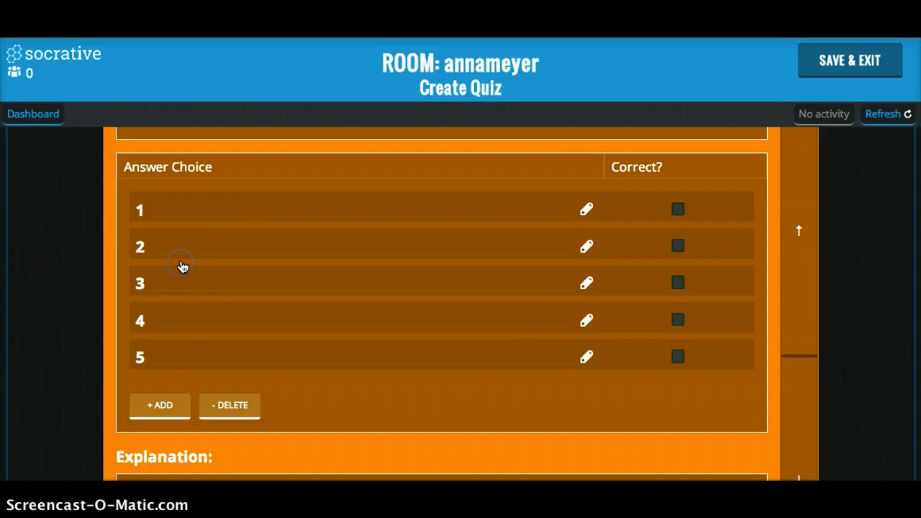
pyautogui.click(196, 203)
pyautogui.click(231, 252)
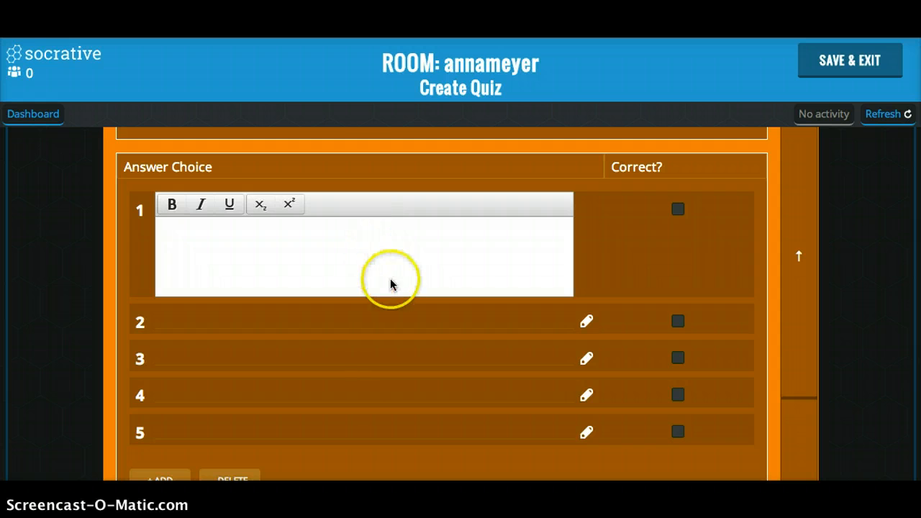
pyautogui.scroll(-2, 412, 319)
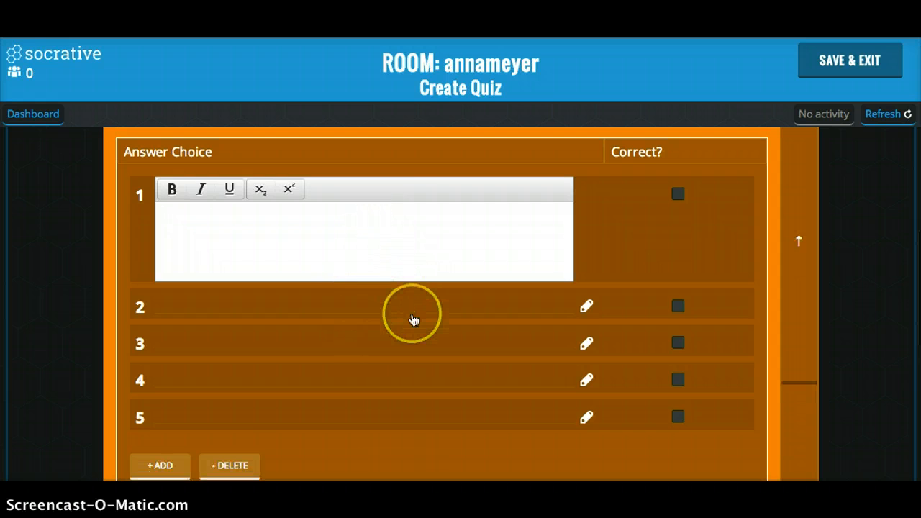
pyautogui.click(430, 411)
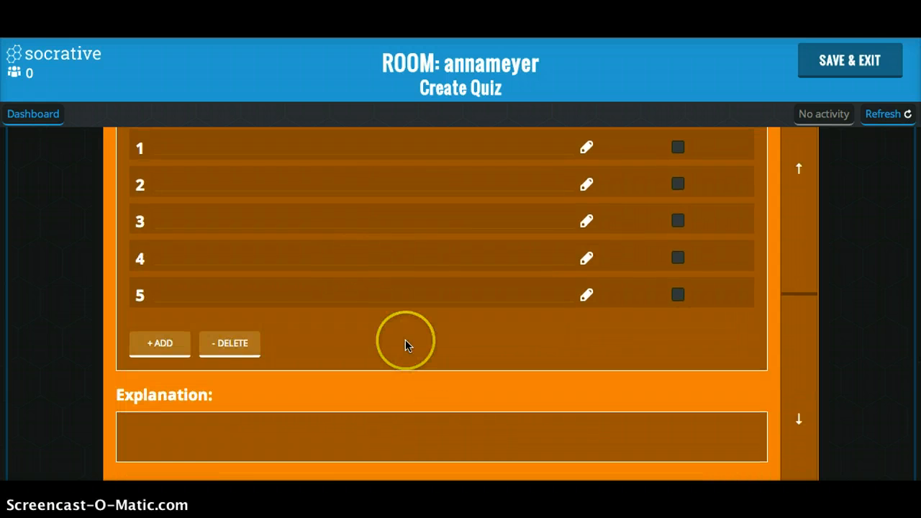
pyautogui.scroll(2, 405, 345)
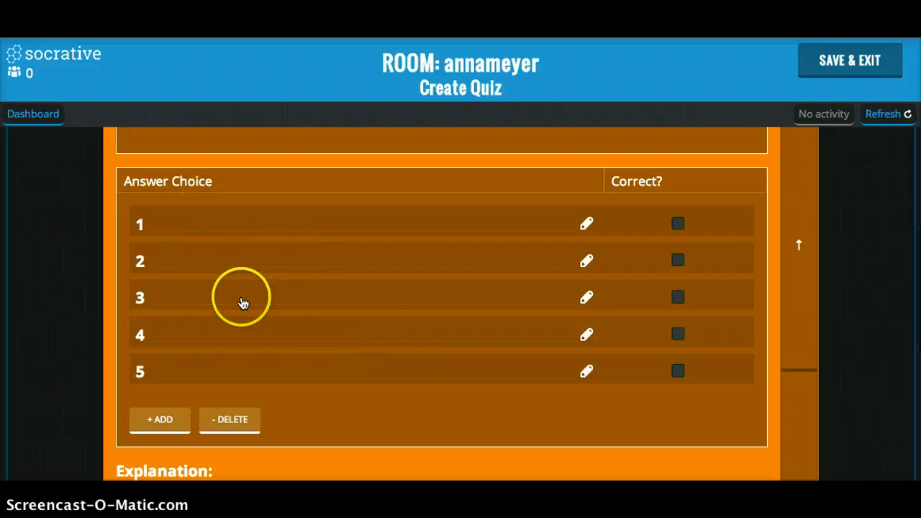
# Reduce the multiple choice question to four answer choices and mark choice 2 as correct.
pyautogui.click(231, 423)
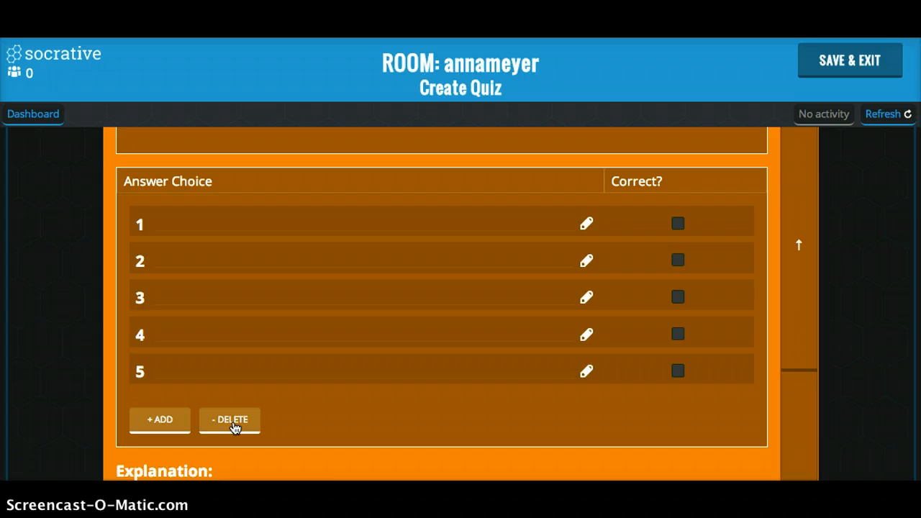
pyautogui.click(234, 426)
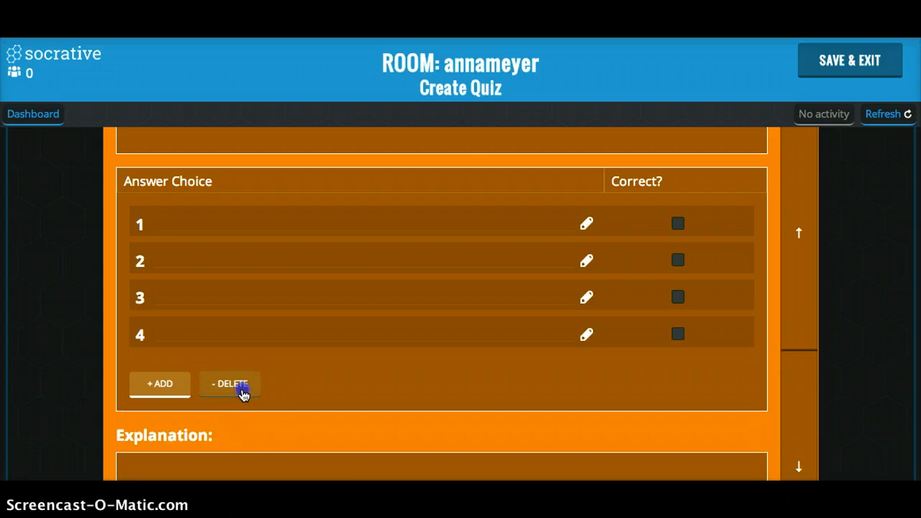
pyautogui.click(241, 389)
pyautogui.click(396, 228)
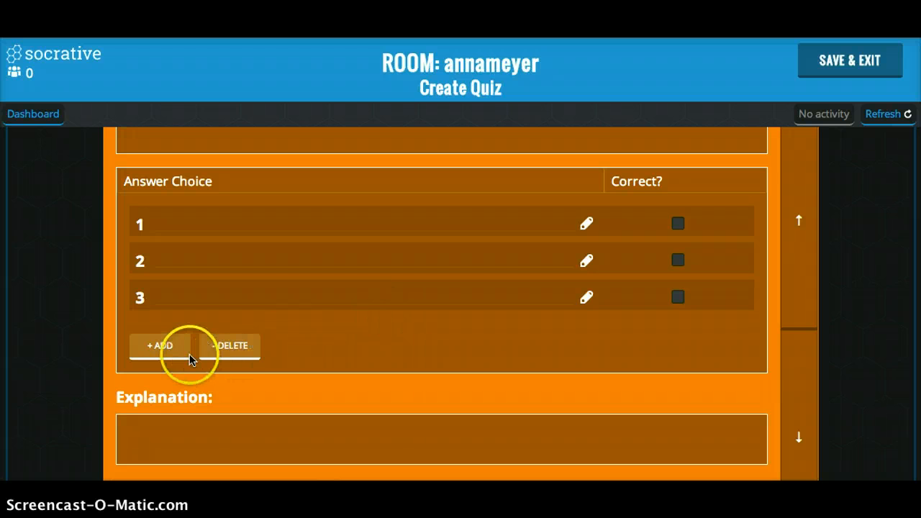
pyautogui.click(161, 347)
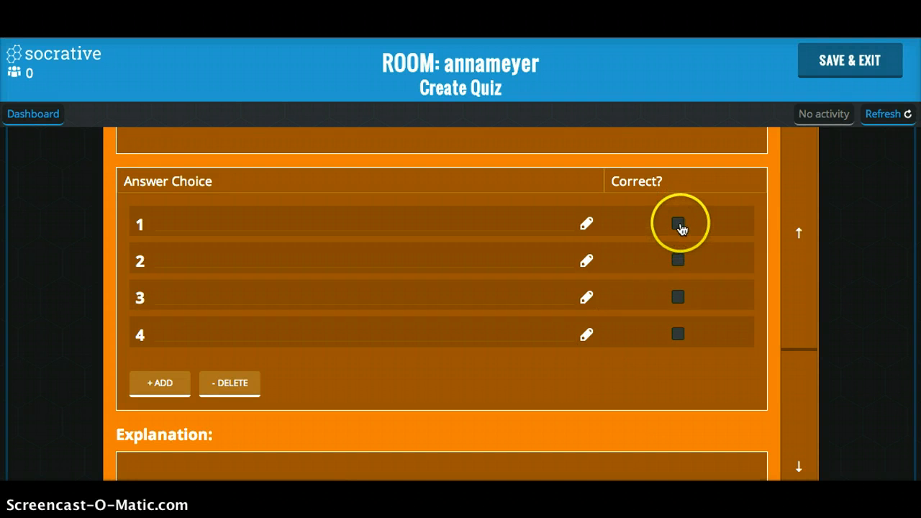
pyautogui.click(680, 262)
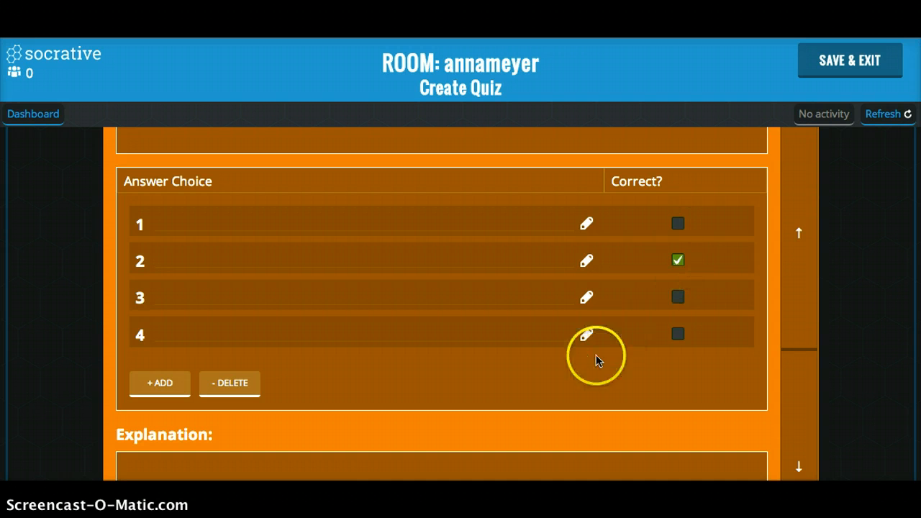
# Examine the explanation field and the image option below the multiple choice question's answer choices.
pyautogui.scroll(-1, 558, 364)
pyautogui.scroll(-3, 558, 365)
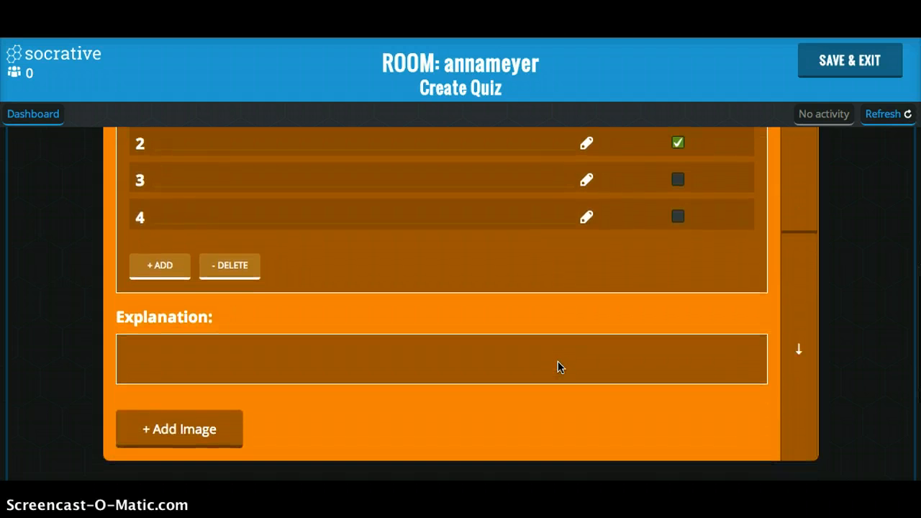
pyautogui.scroll(-1, 558, 362)
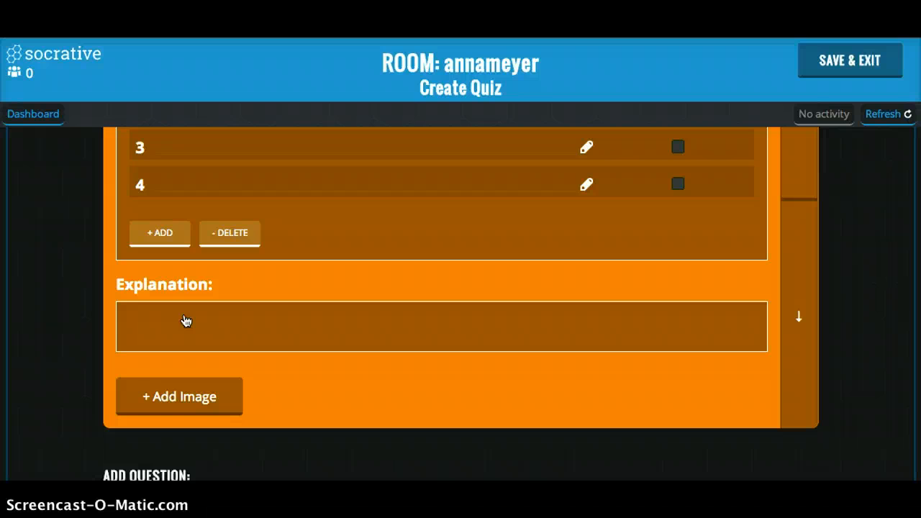
pyautogui.click(192, 315)
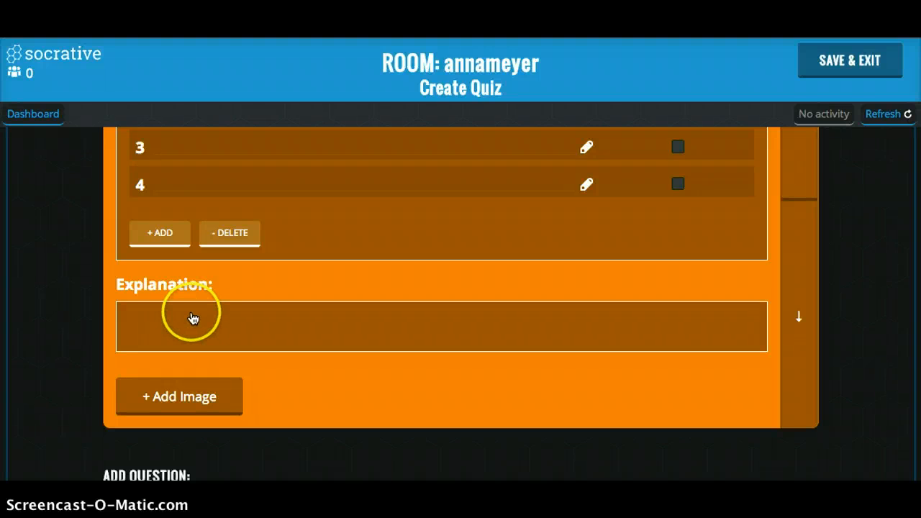
pyautogui.scroll(-1, 195, 406)
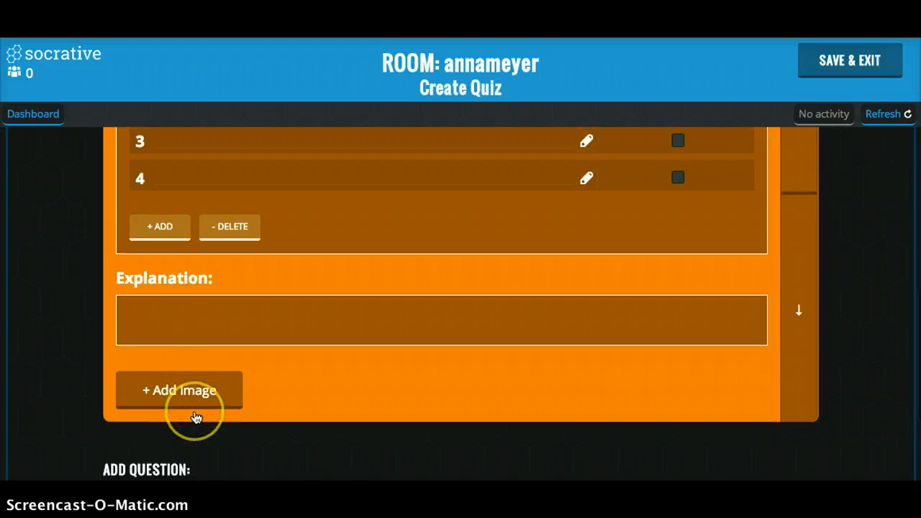
pyautogui.click(192, 353)
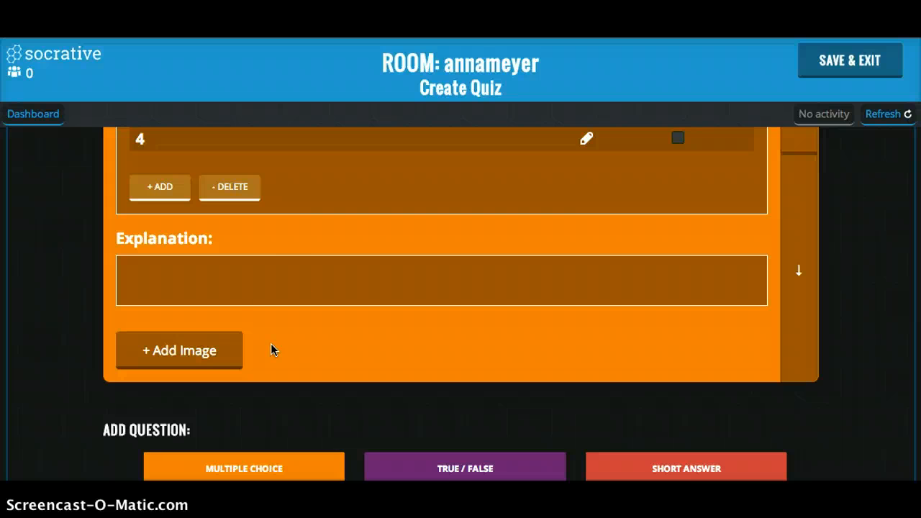
# Delete the multiple choice question from the quiz.
pyautogui.scroll(4, 304, 290)
pyautogui.scroll(3, 307, 291)
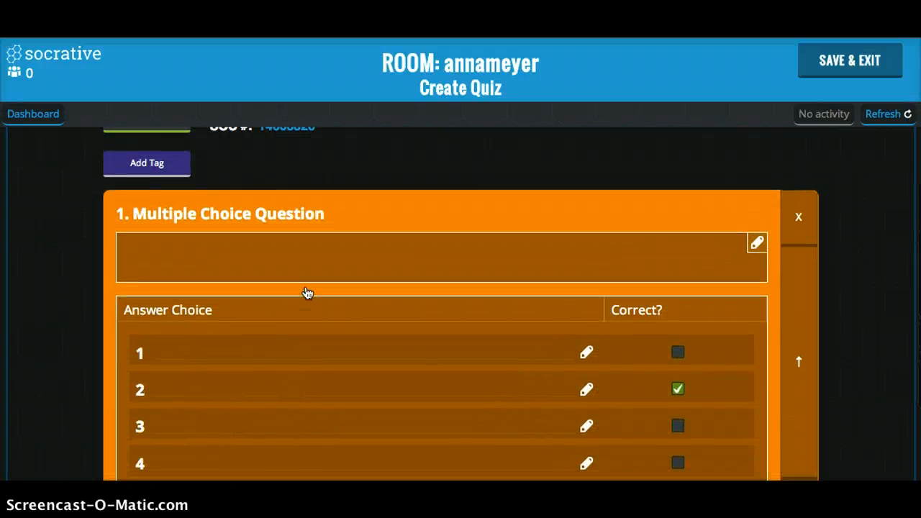
pyautogui.scroll(-1, 306, 250)
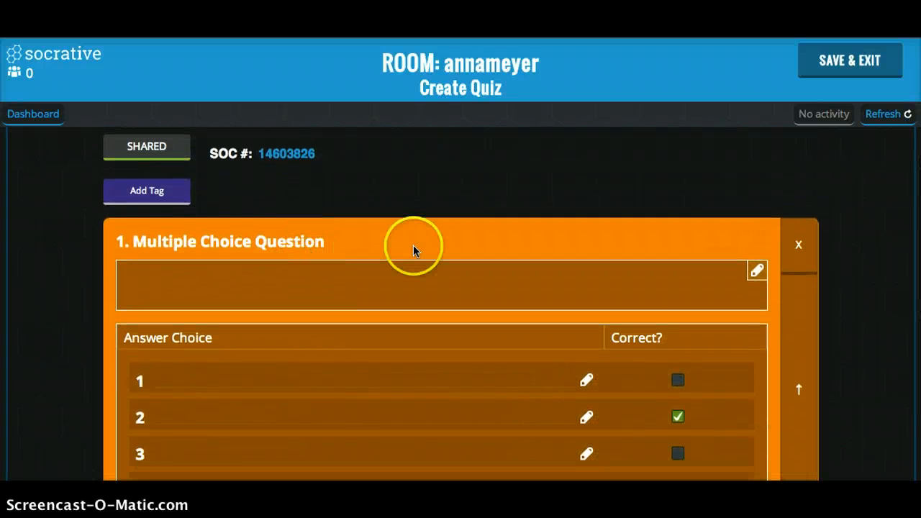
pyautogui.click(801, 249)
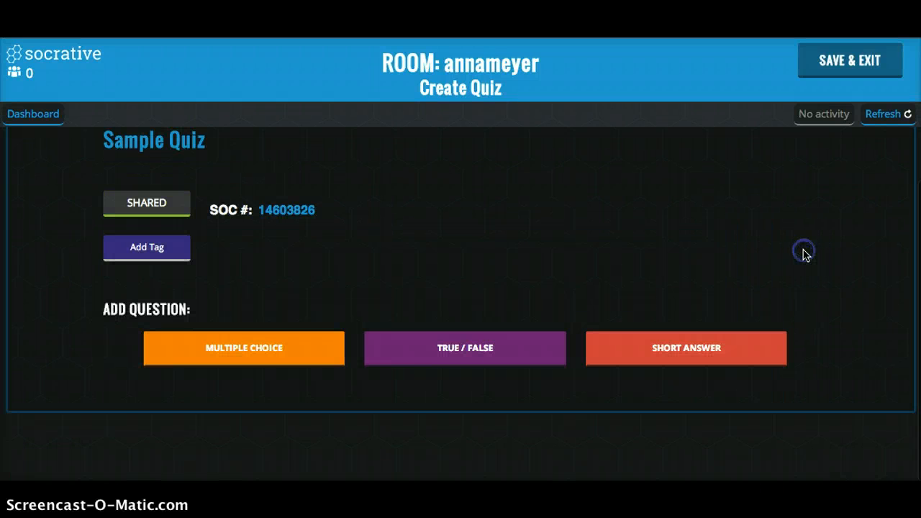
# Try out a true/false question in the quiz, looking over its answer, explanation and image options, and delete it again.
pyautogui.click(415, 371)
pyautogui.click(474, 328)
pyautogui.scroll(-3, 478, 284)
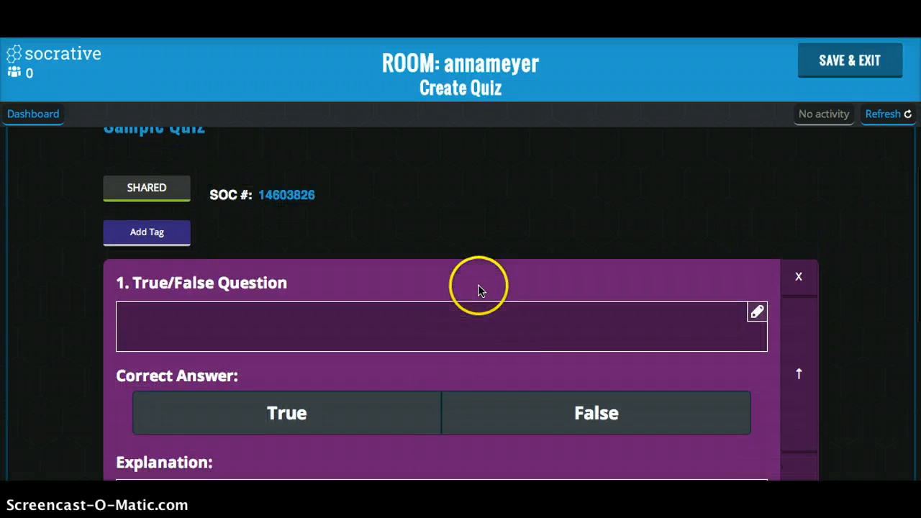
pyautogui.click(288, 223)
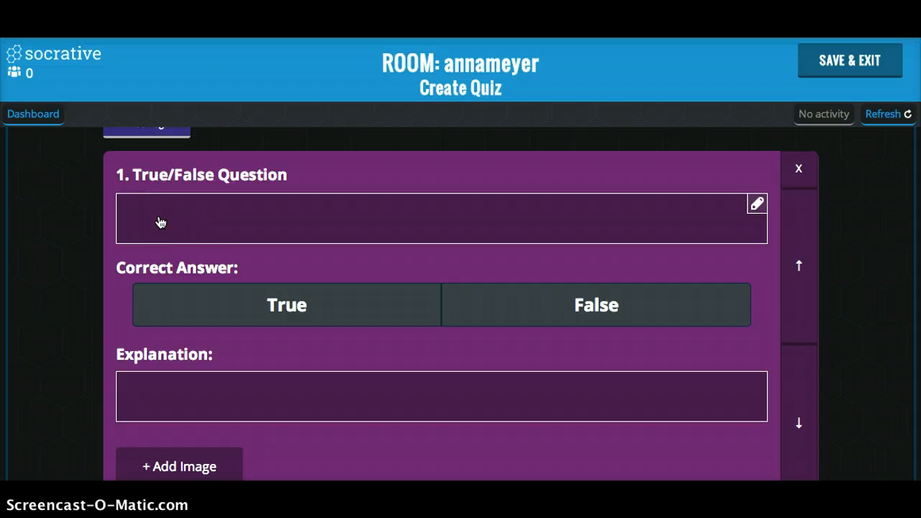
pyautogui.click(314, 304)
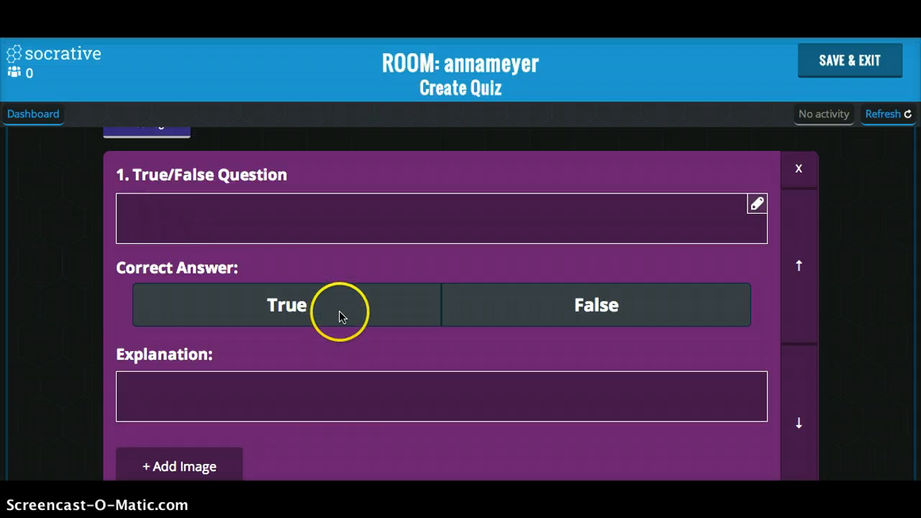
pyautogui.click(674, 297)
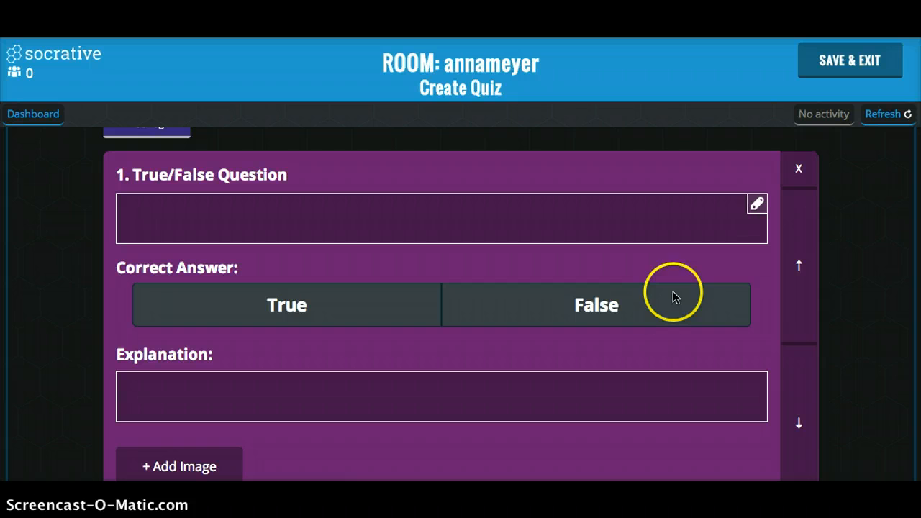
pyautogui.scroll(-1, 418, 403)
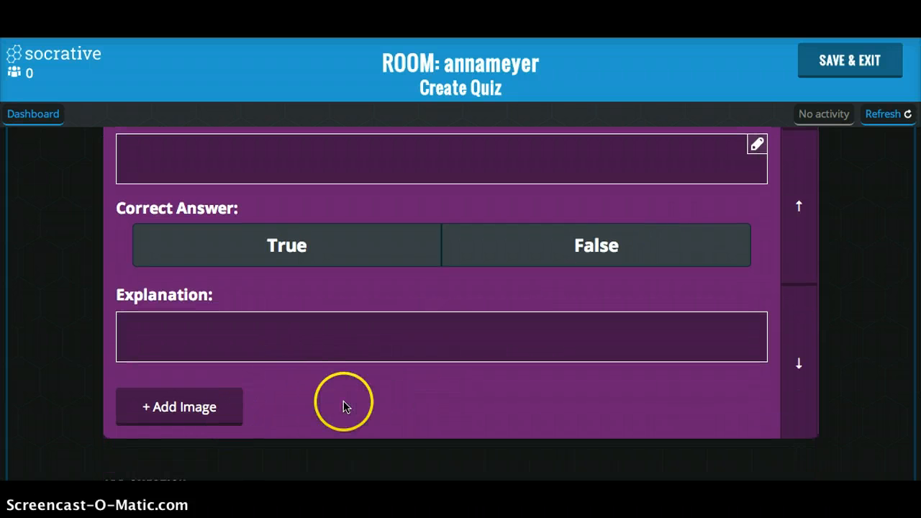
pyautogui.scroll(2, 538, 372)
pyautogui.click(795, 187)
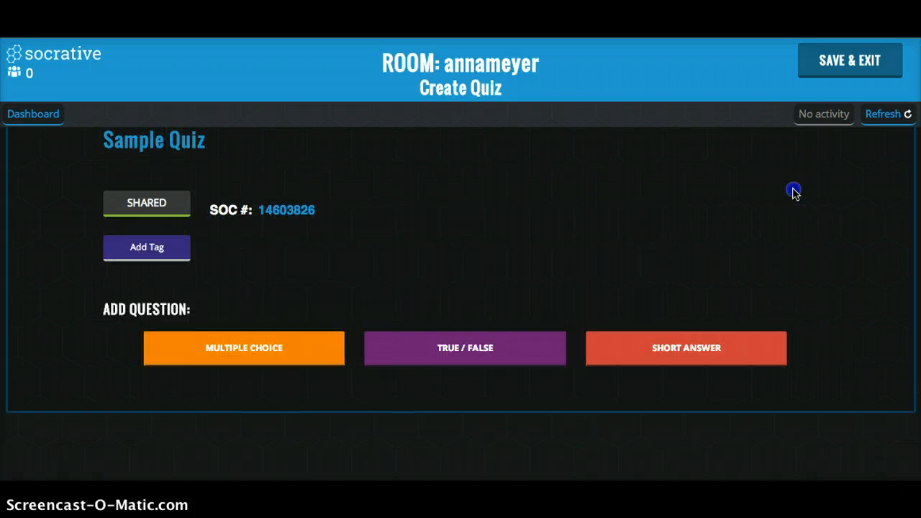
# Add a short answer question to the quiz and look over its optional correct answers, explanation and image options.
pyautogui.click(676, 344)
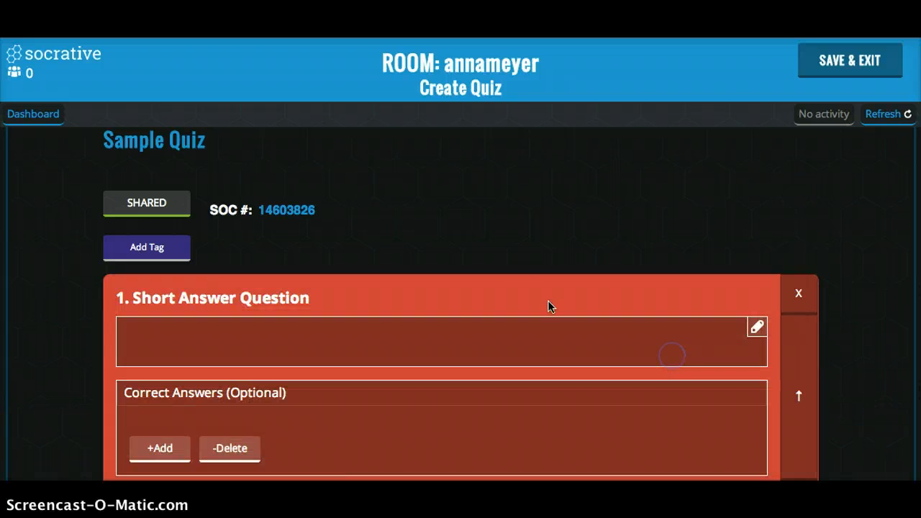
pyautogui.click(516, 301)
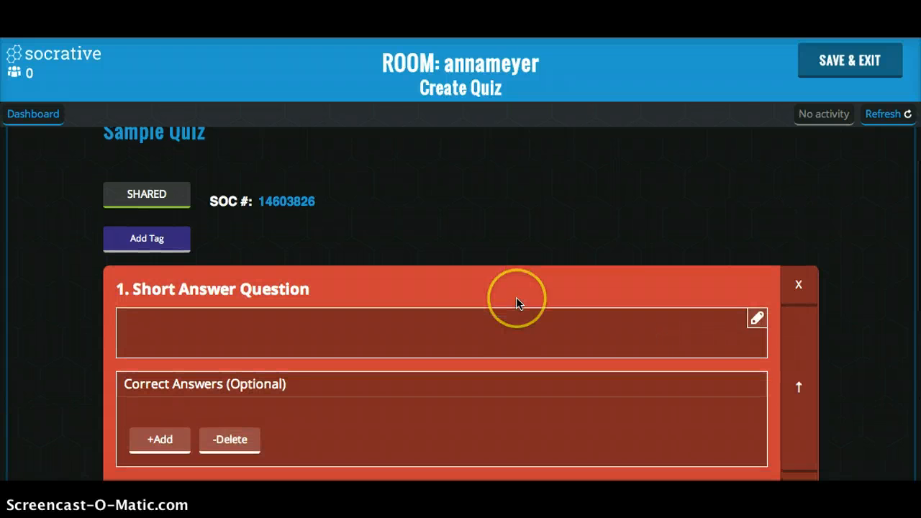
pyautogui.scroll(-1, 516, 301)
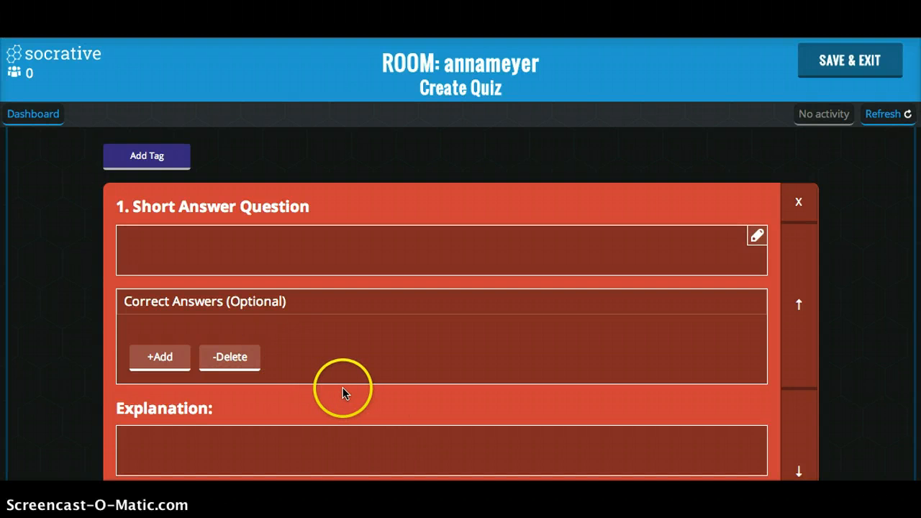
pyautogui.scroll(-2, 342, 387)
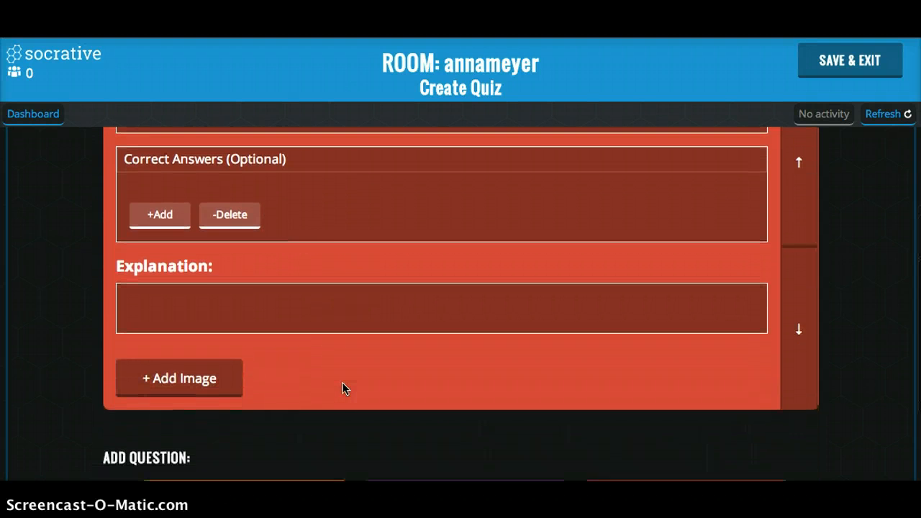
pyautogui.scroll(-2, 343, 388)
pyautogui.scroll(3, 342, 387)
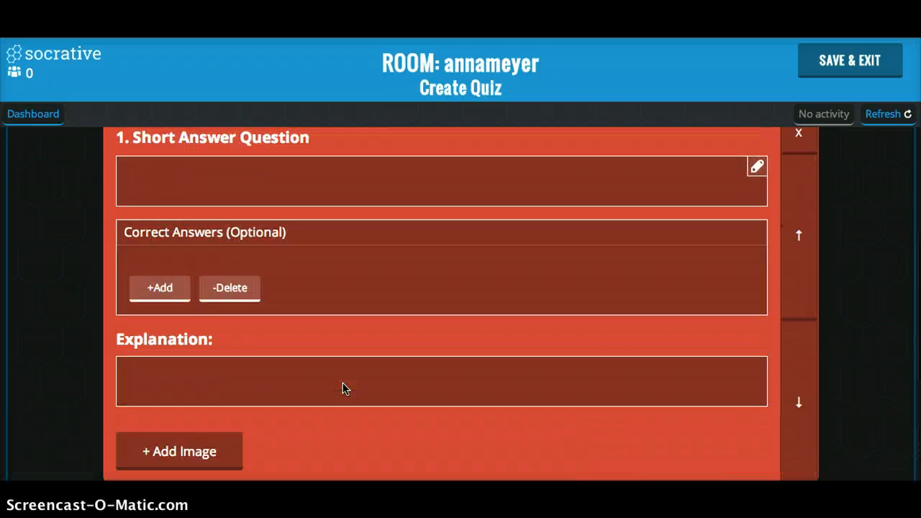
pyautogui.scroll(2, 342, 387)
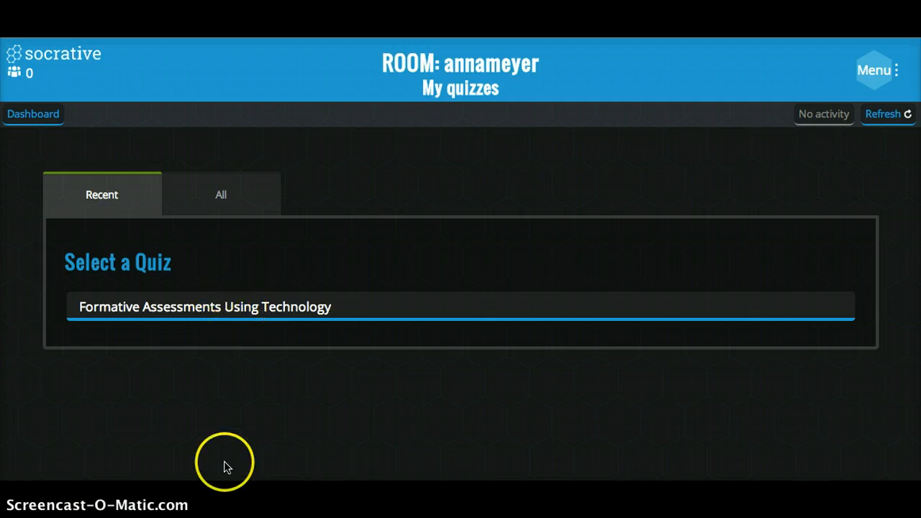
# View the management actions of the "Formative Assessments Using Technology" quiz and return to the dashboard.
pyautogui.click(199, 307)
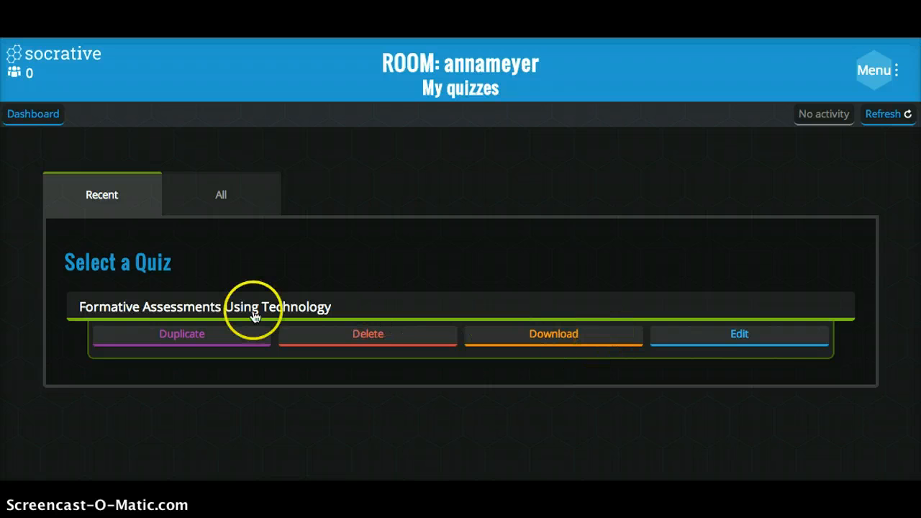
pyautogui.click(44, 117)
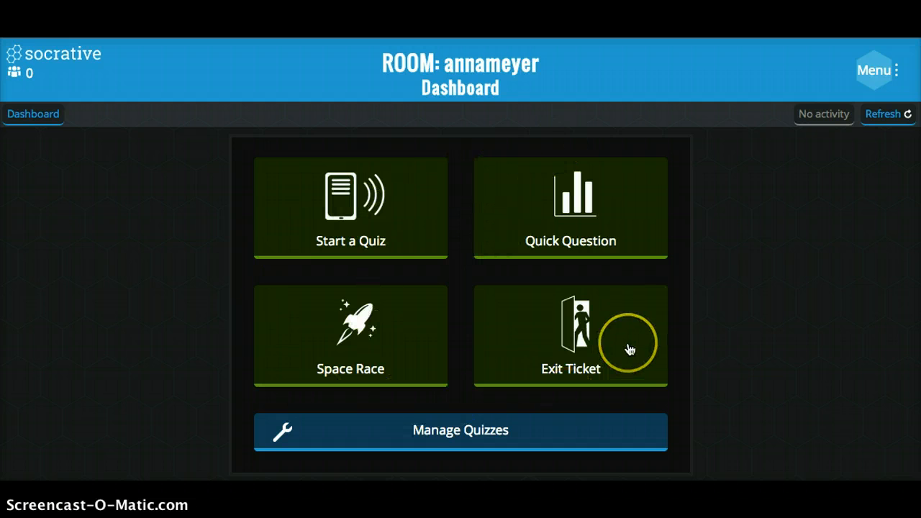
# Start the "Formative Assessments Using Technology" quiz as Student Paced - Immediate Feedback, reviewing its additional settings and leaving them off.
pyautogui.click(387, 219)
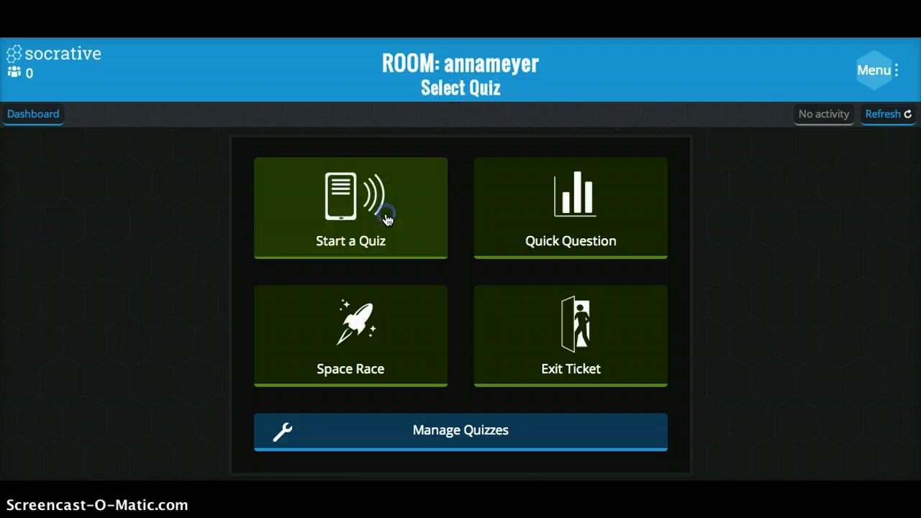
pyautogui.click(255, 309)
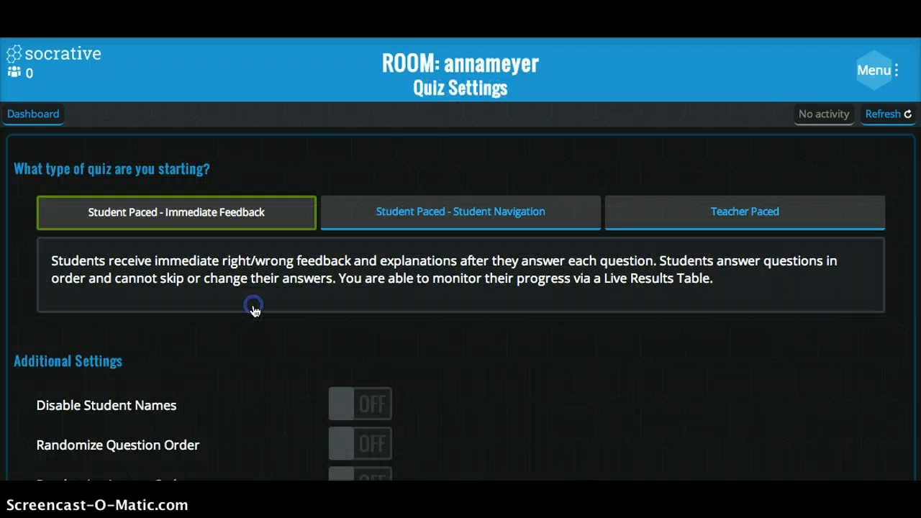
pyautogui.scroll(-1, 342, 315)
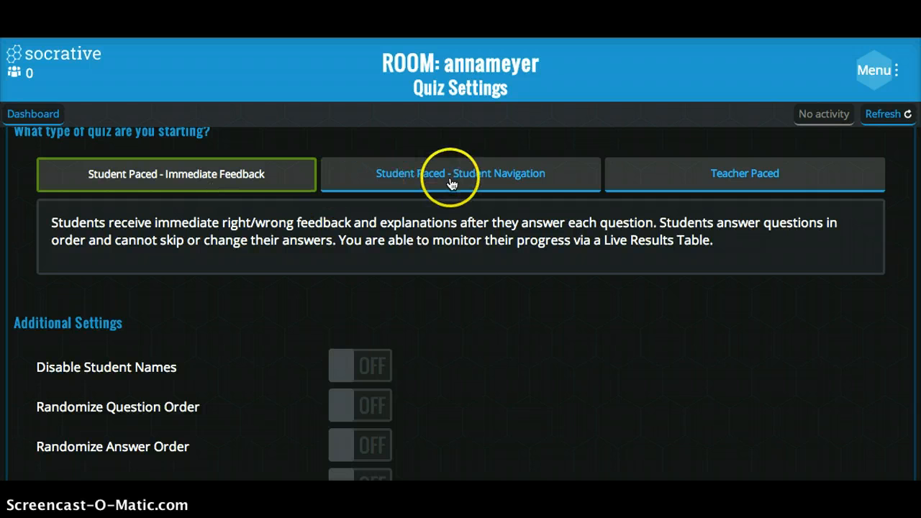
pyautogui.scroll(-2, 566, 373)
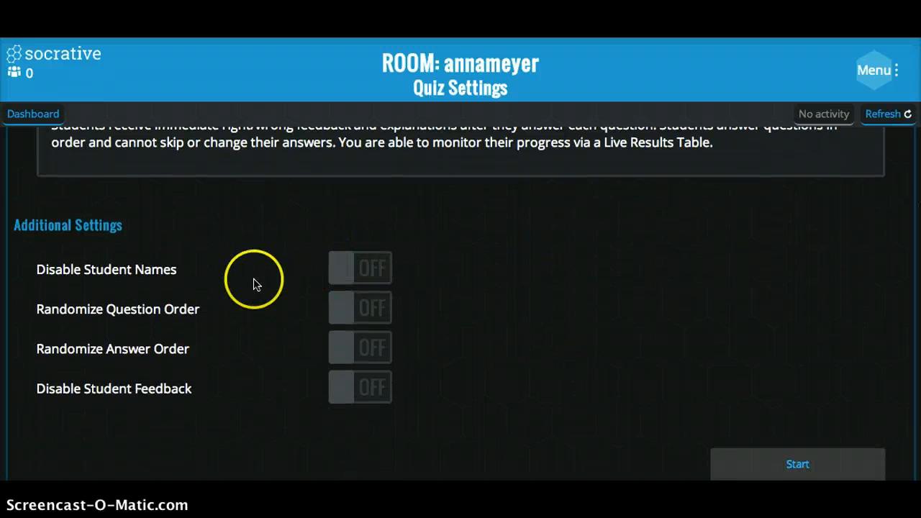
pyautogui.click(380, 269)
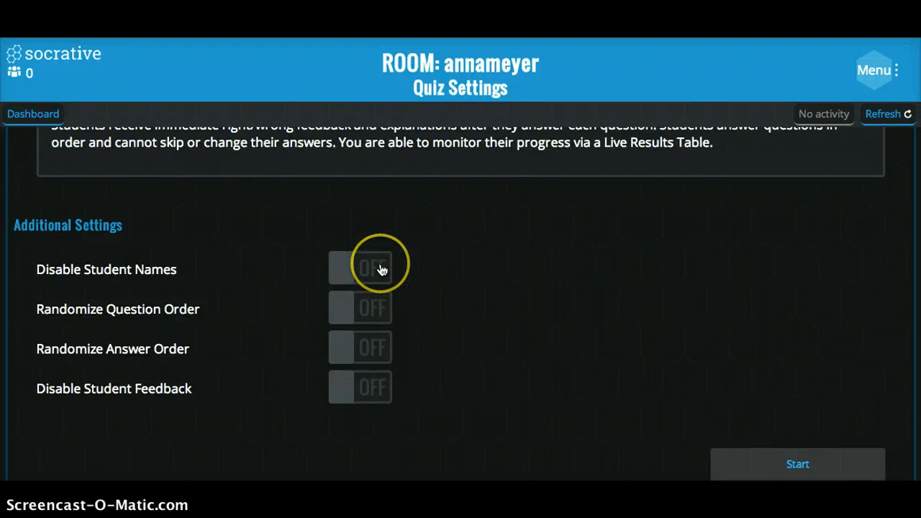
pyautogui.click(390, 307)
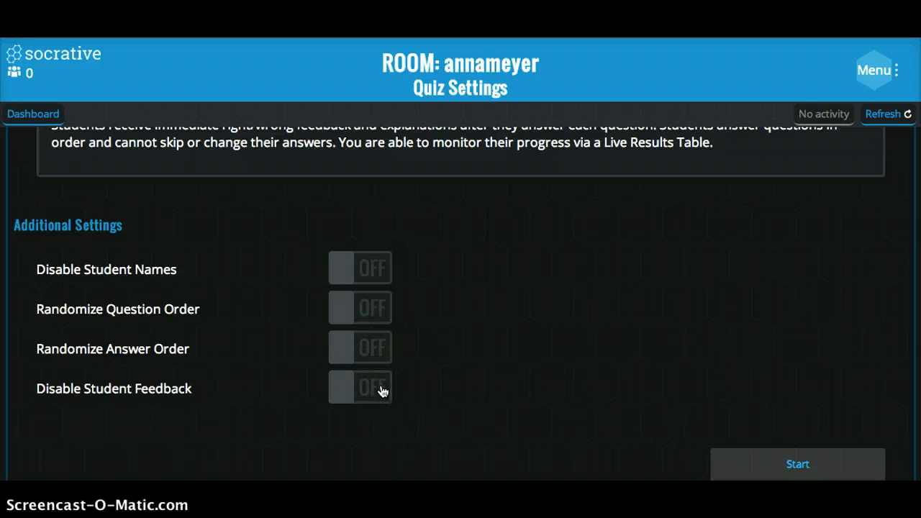
pyautogui.scroll(2, 689, 367)
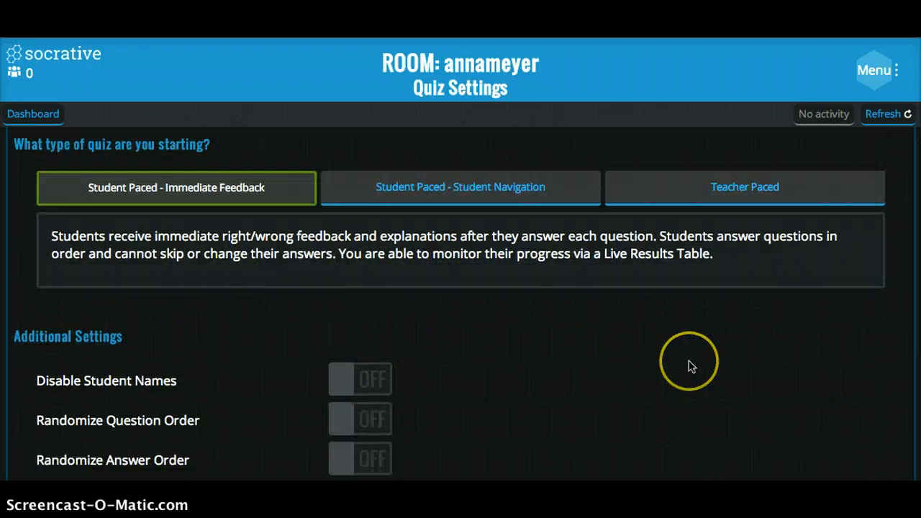
pyautogui.scroll(-2, 689, 367)
pyautogui.click(777, 465)
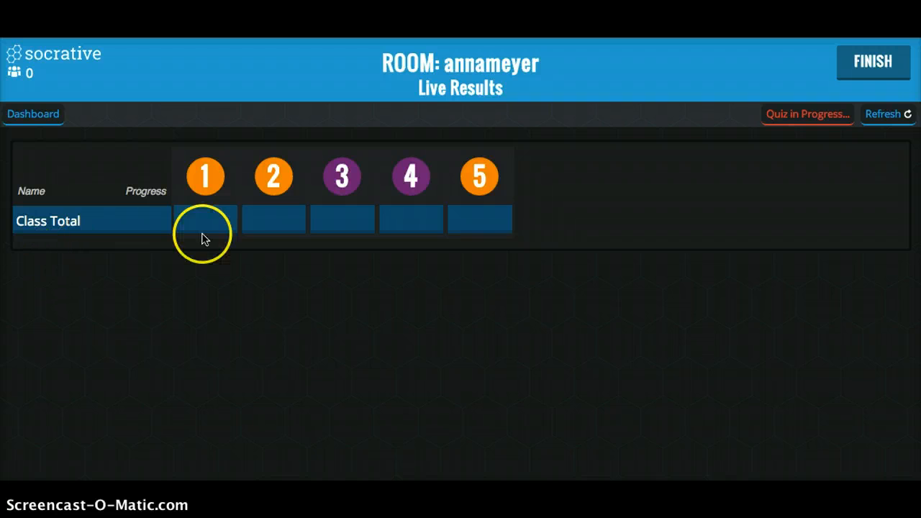
# Finish the running quiz and submit the choice to view its reports later.
pyautogui.click(874, 70)
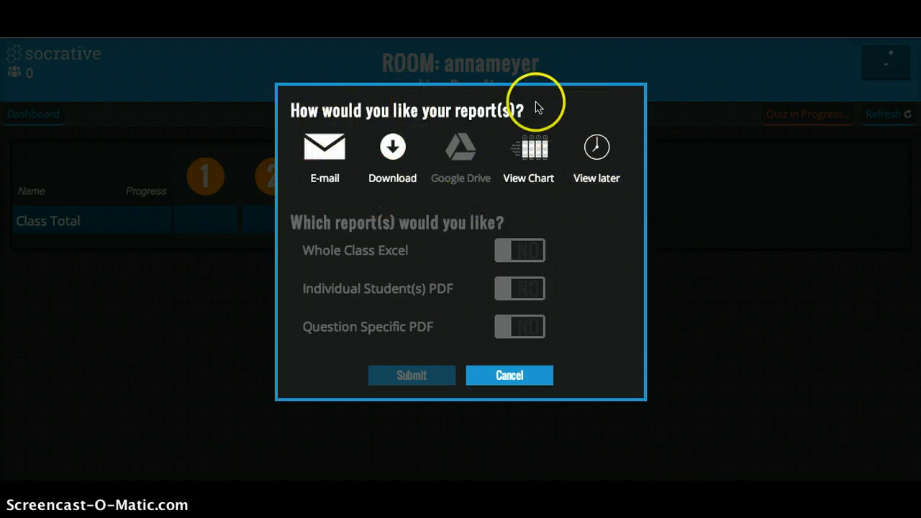
pyautogui.click(600, 151)
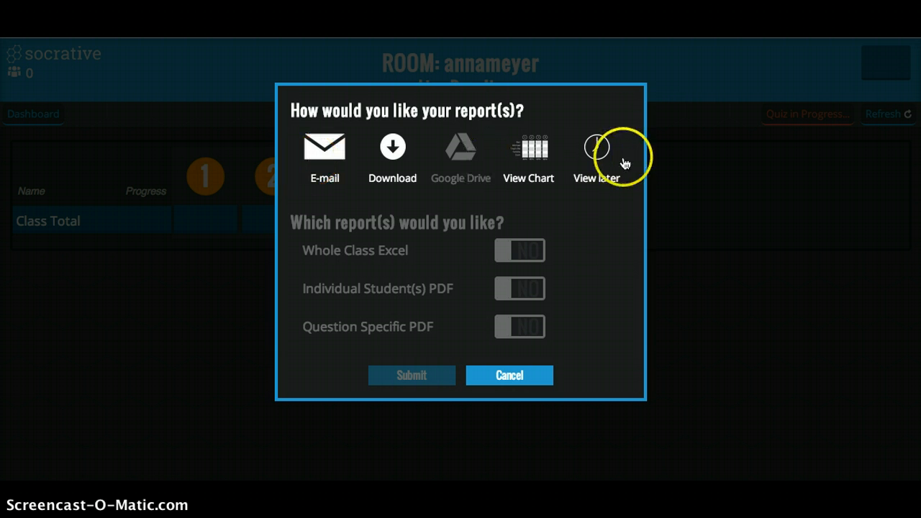
pyautogui.click(599, 147)
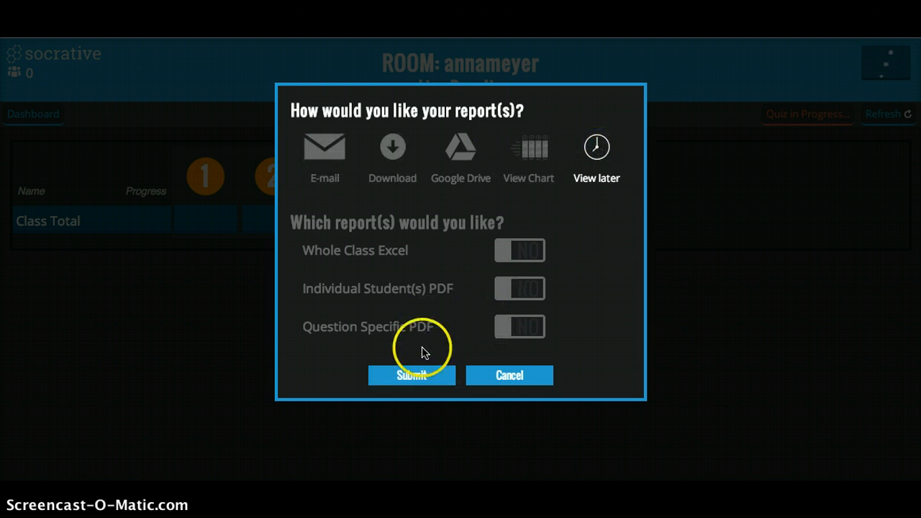
pyautogui.click(412, 375)
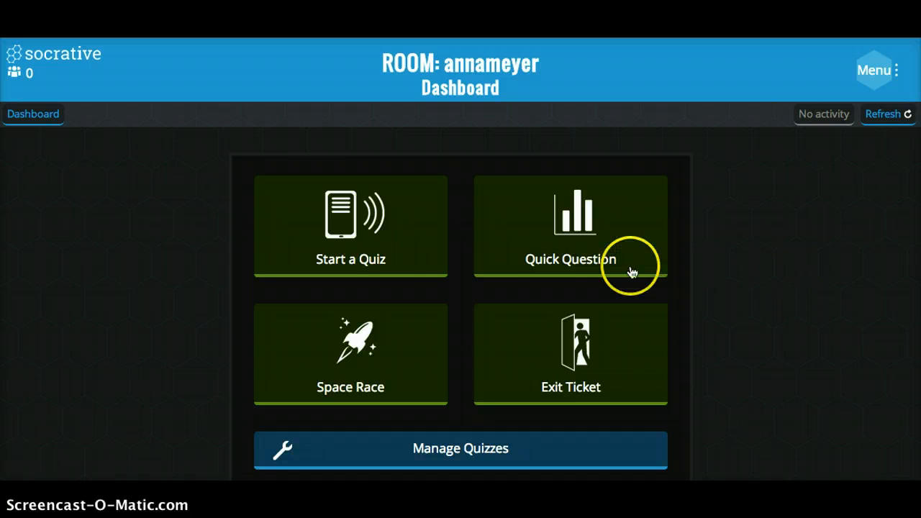
# Open the Space Race controls and look over the saved quiz, team number, team color and feedback settings.
pyautogui.click(346, 368)
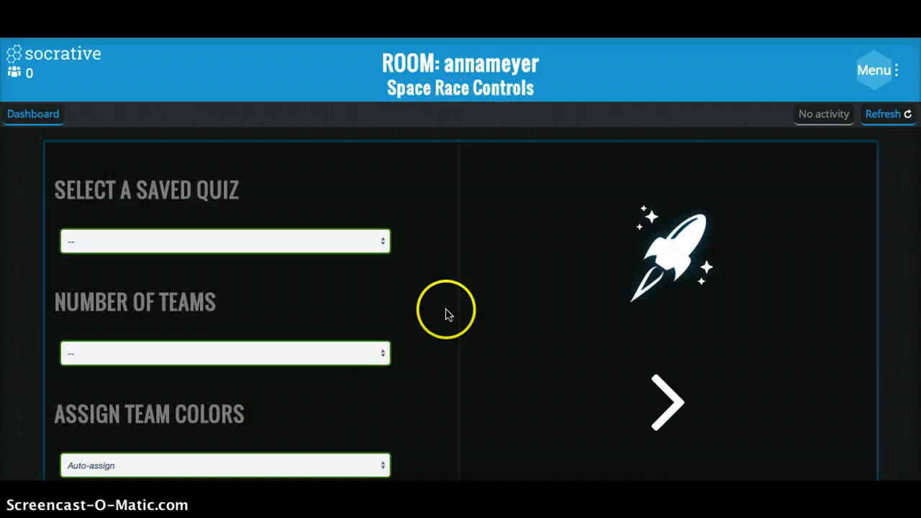
pyautogui.scroll(-1, 448, 308)
pyautogui.scroll(-1, 448, 307)
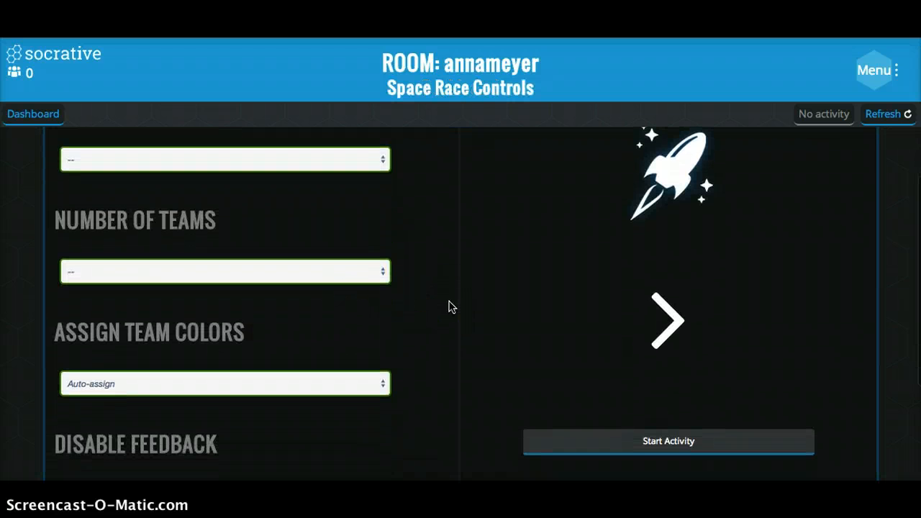
# Look over the Space Race quiz, team, color and feedback settings, leaving them unset, and return to the dashboard.
pyautogui.scroll(-2, 448, 307)
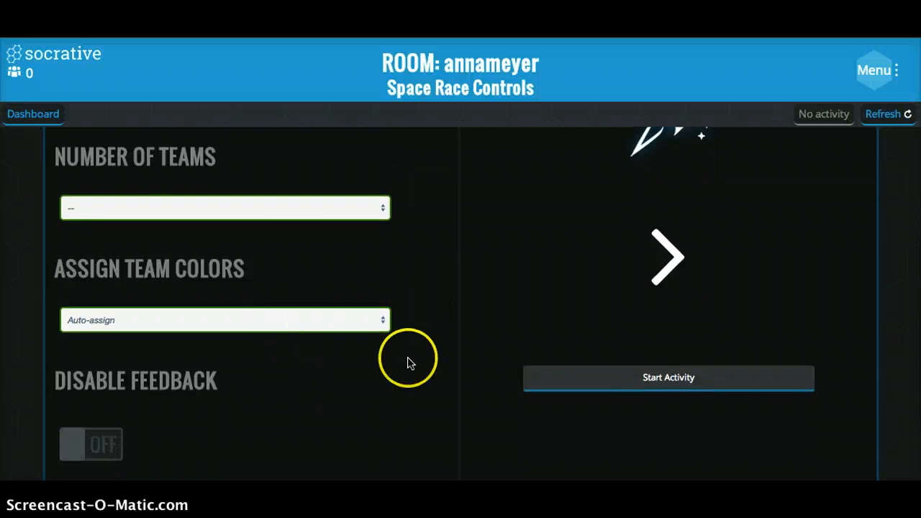
pyautogui.scroll(3, 403, 418)
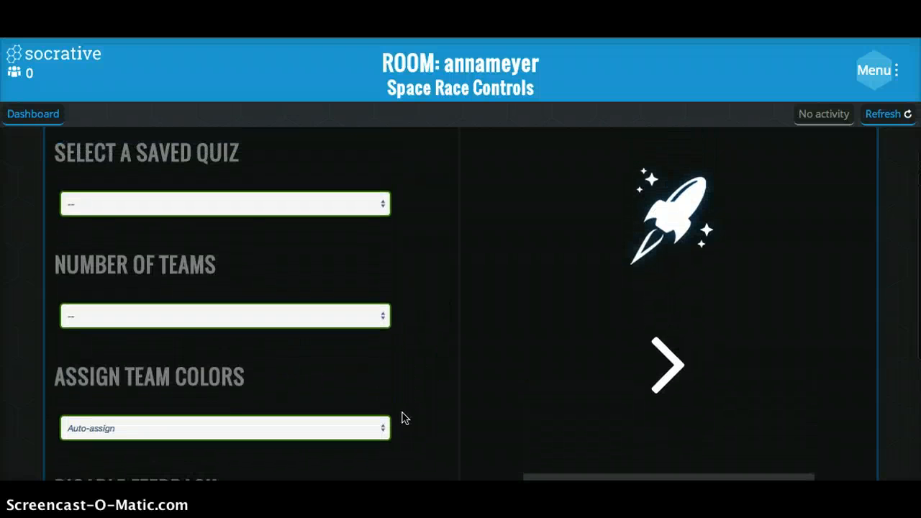
pyautogui.scroll(-1, 375, 352)
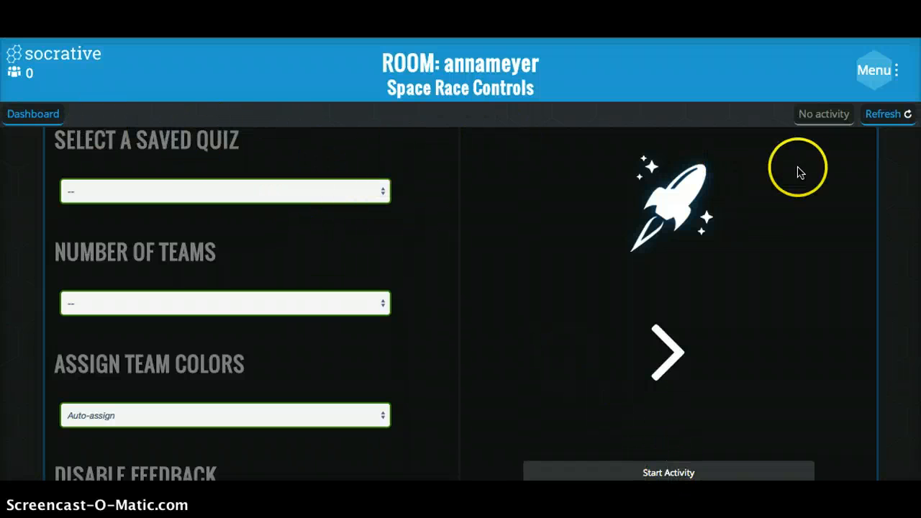
pyautogui.click(29, 121)
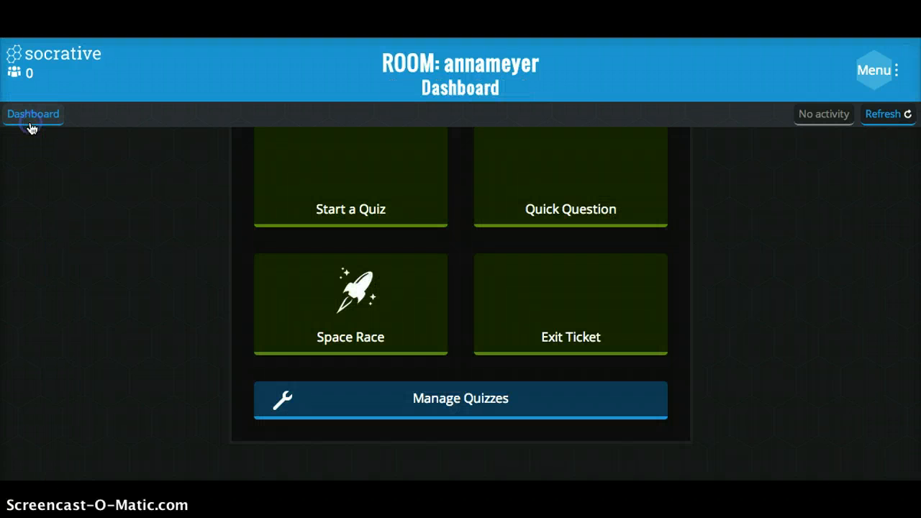
pyautogui.scroll(1, 620, 264)
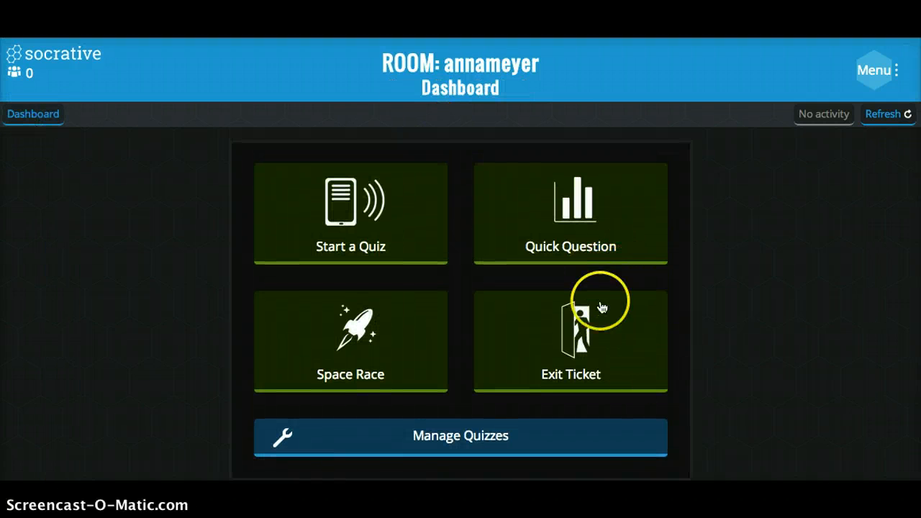
# Start a Multiple Choice Quick Question, look over its live results and follow-up question types, and finish it.
pyautogui.click(569, 218)
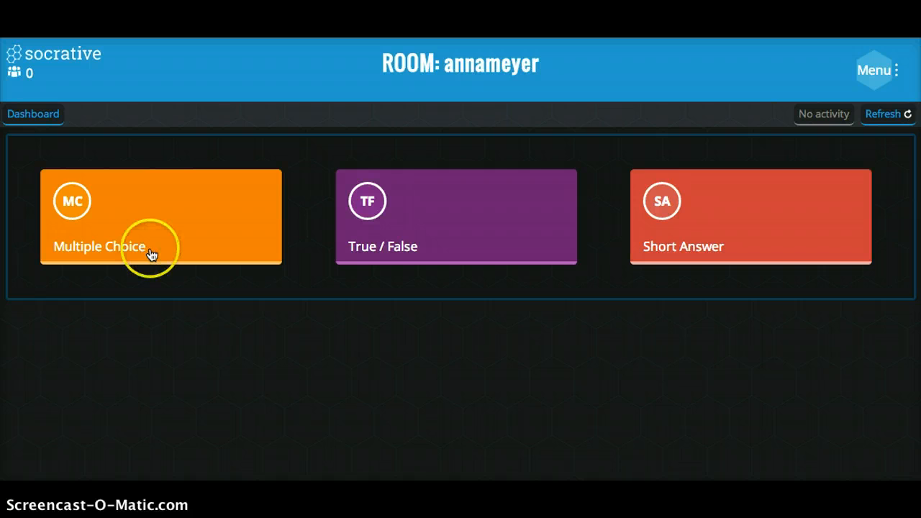
pyautogui.click(202, 248)
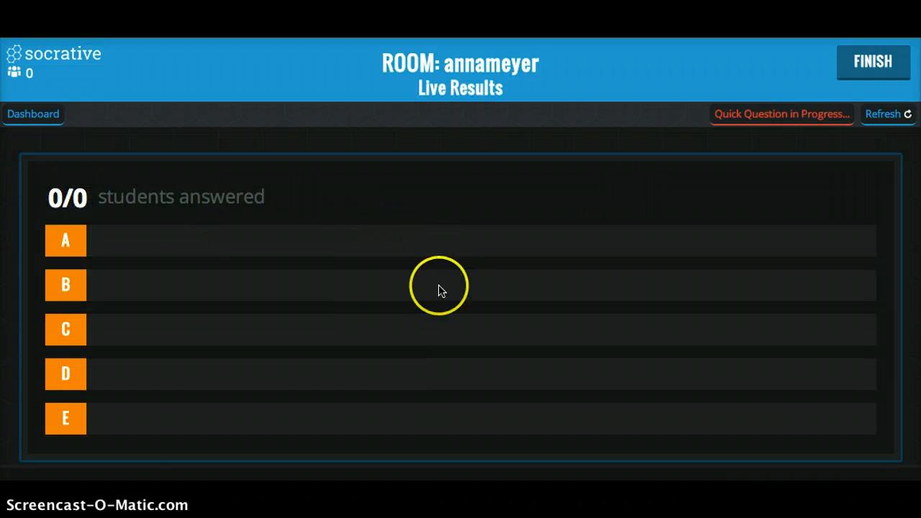
pyautogui.scroll(-3, 425, 351)
pyautogui.scroll(1, 425, 351)
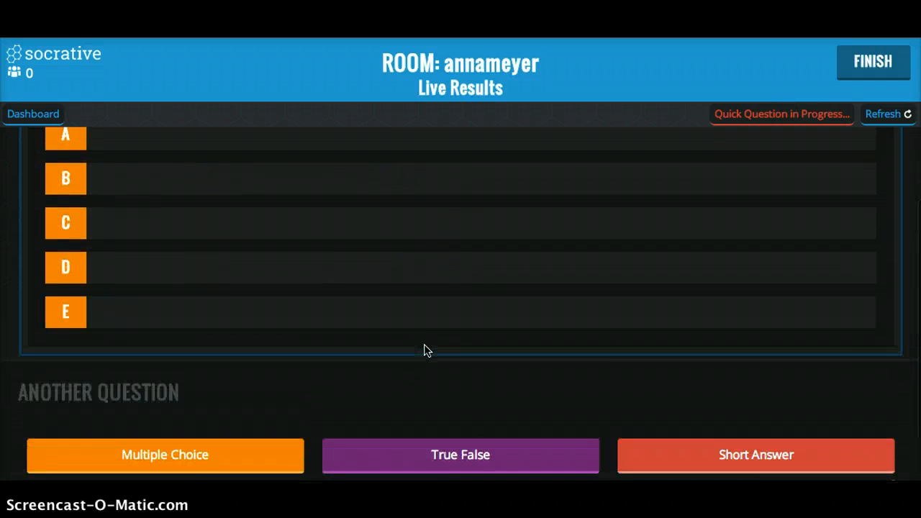
pyautogui.scroll(1, 425, 350)
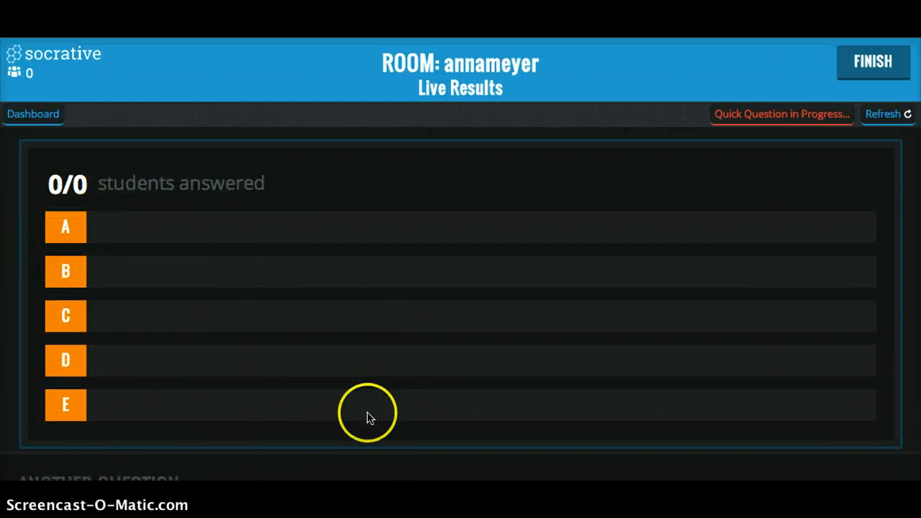
pyautogui.click(868, 76)
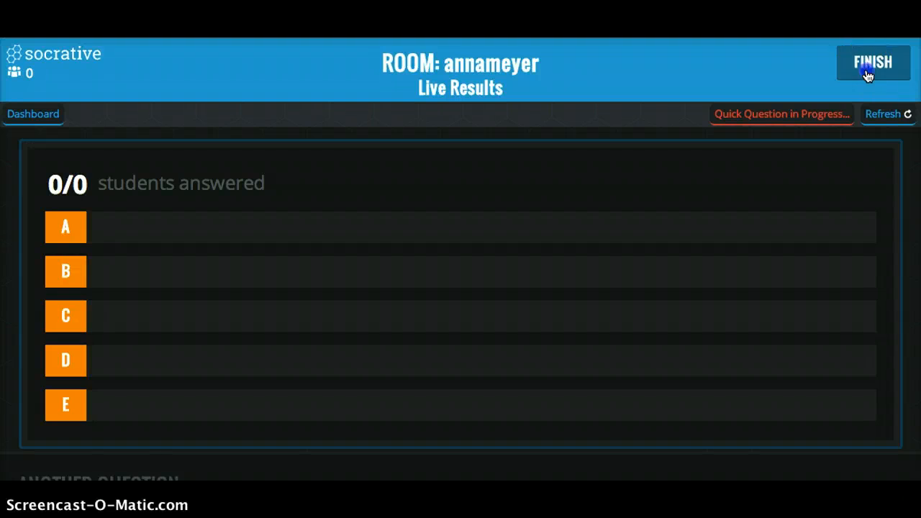
# Launch the Exit Ticket, finish it from its live results, and submit the choice to view its reports later.
pyautogui.click(541, 344)
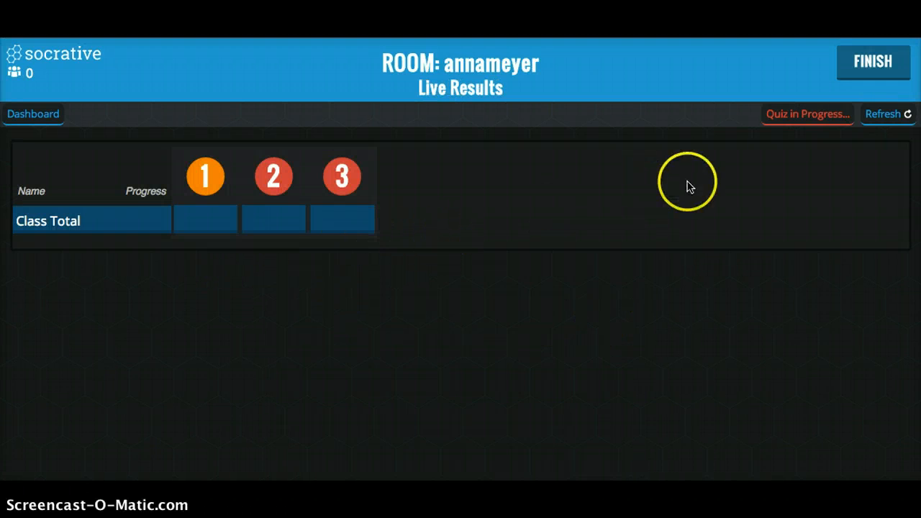
pyautogui.click(892, 65)
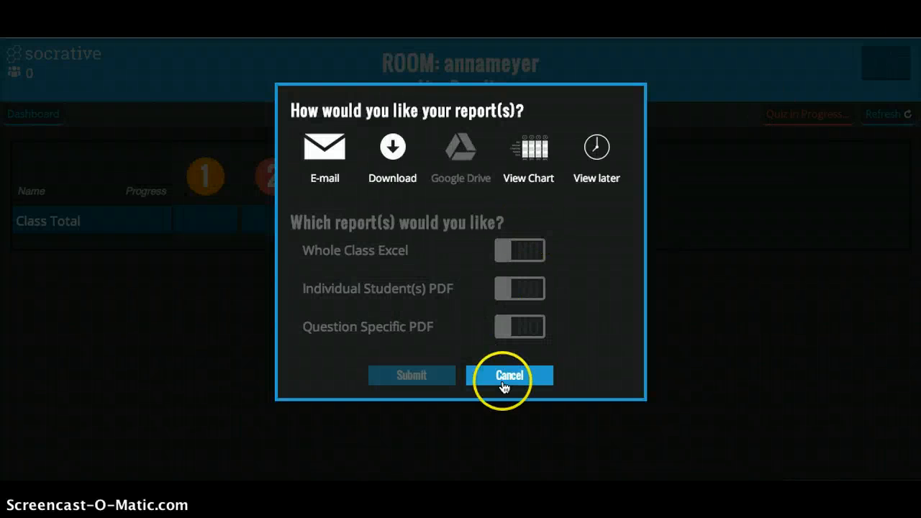
pyautogui.click(589, 181)
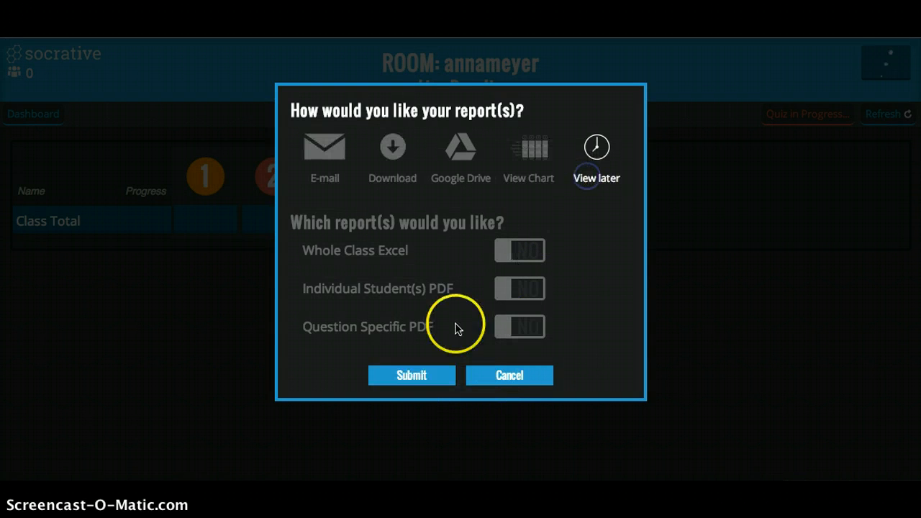
pyautogui.click(433, 376)
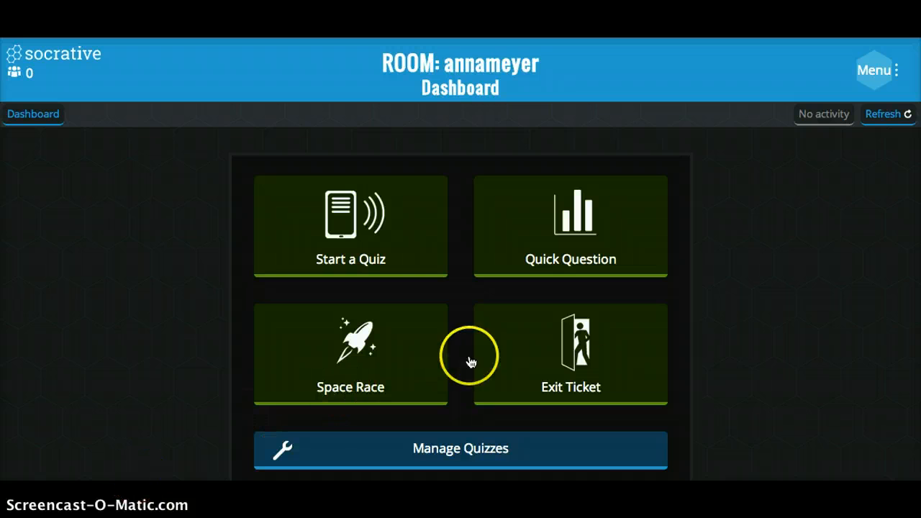
# Run the Exit Ticket a second time and finish it, submitting View later for the reports.
pyautogui.click(578, 332)
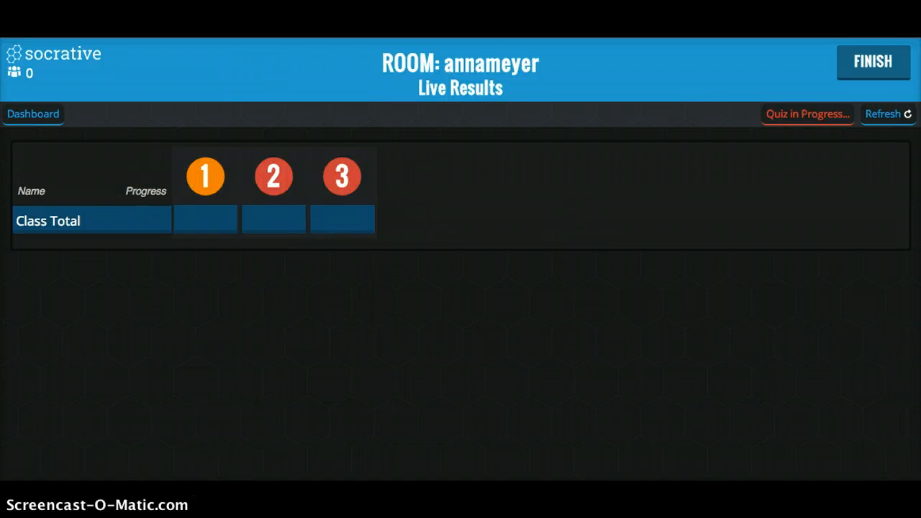
pyautogui.click(882, 66)
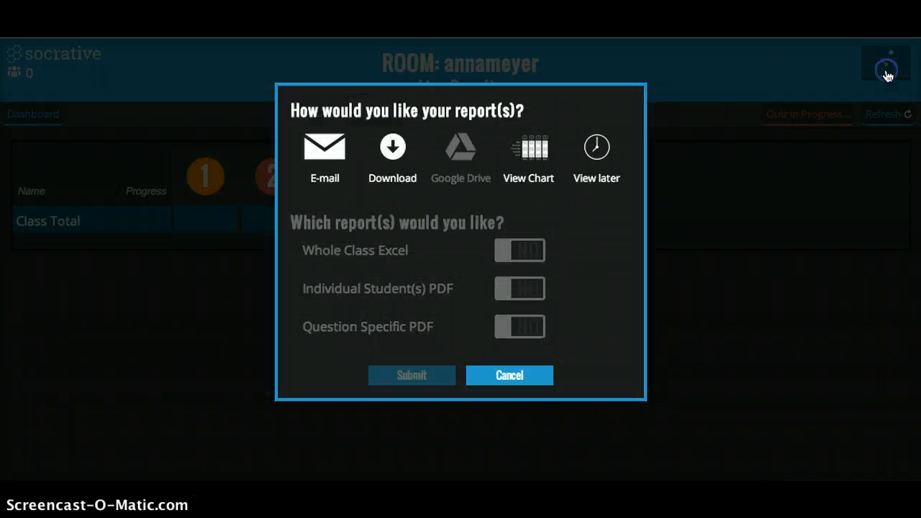
pyautogui.click(587, 174)
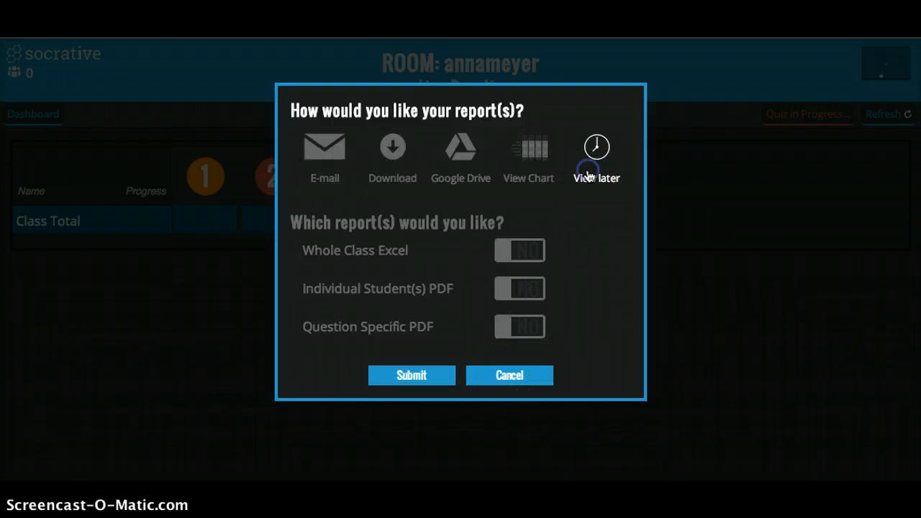
pyautogui.click(432, 375)
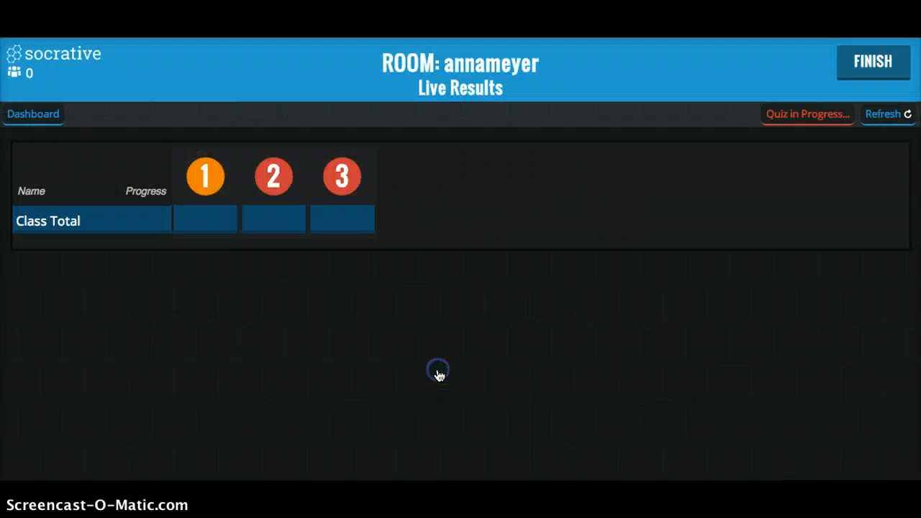